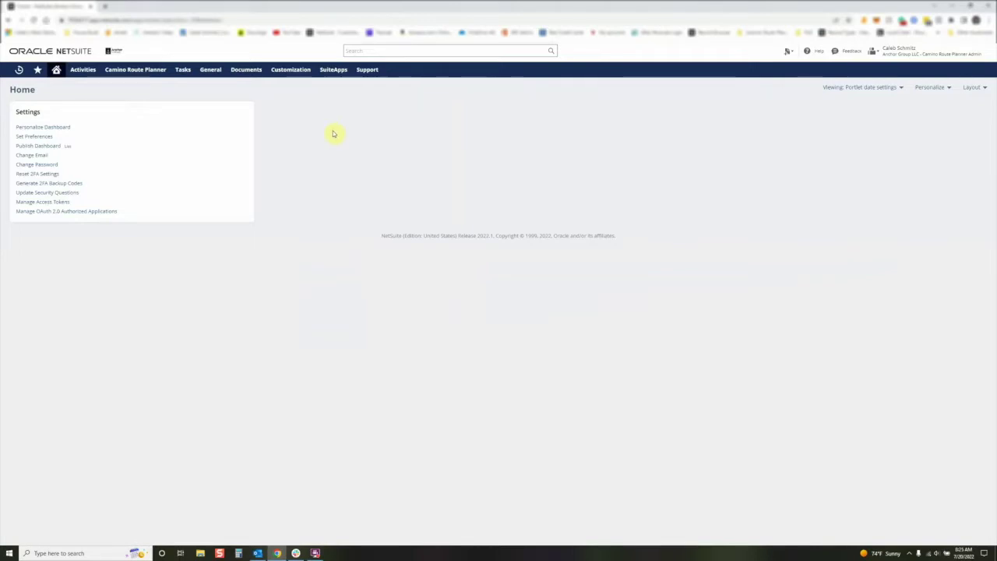
Switch to the Administrator role and start a new role from Setup > Users/Roles > Manage Roles
{"action": "mouse_move", "coordinate": [84, 74]}
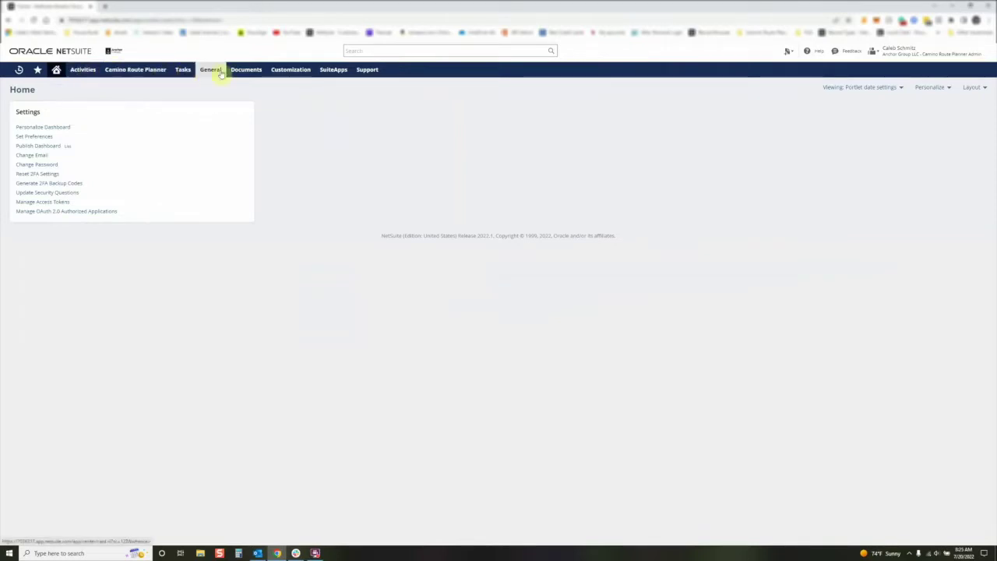
{"action": "mouse_move", "coordinate": [371, 73]}
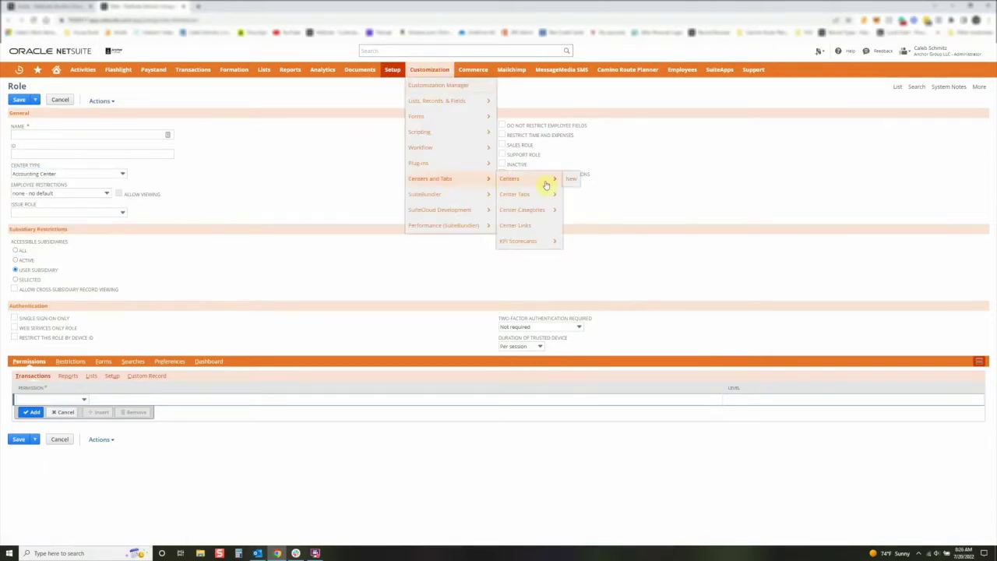
{"action": "mouse_move", "coordinate": [534, 187]}
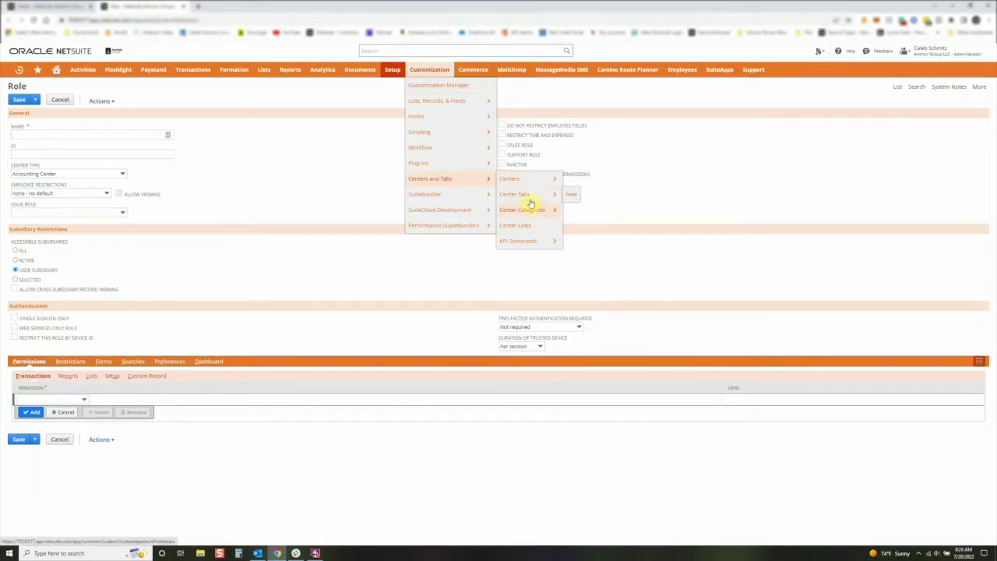
{"action": "mouse_move", "coordinate": [530, 210]}
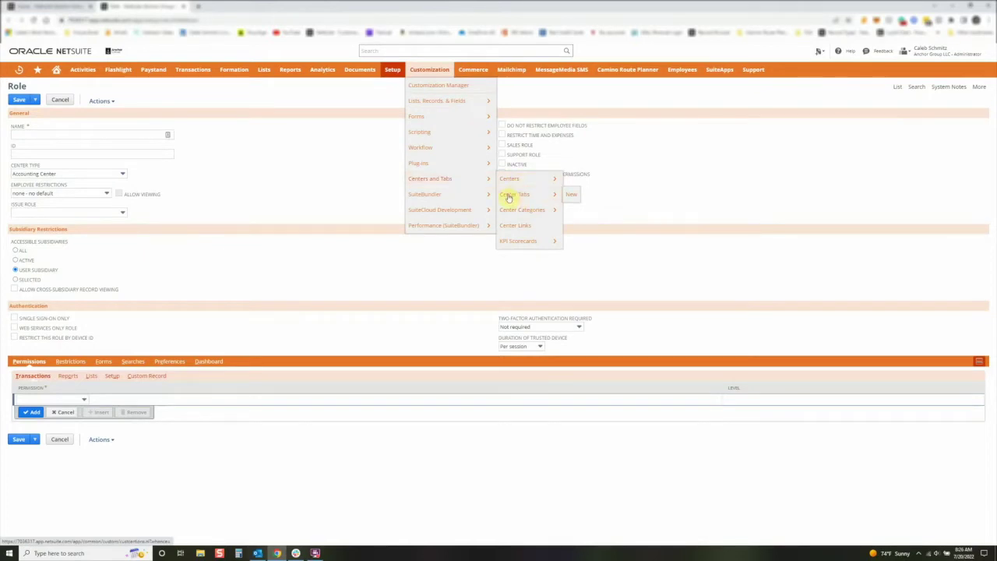
{"action": "mouse_move", "coordinate": [303, 72]}
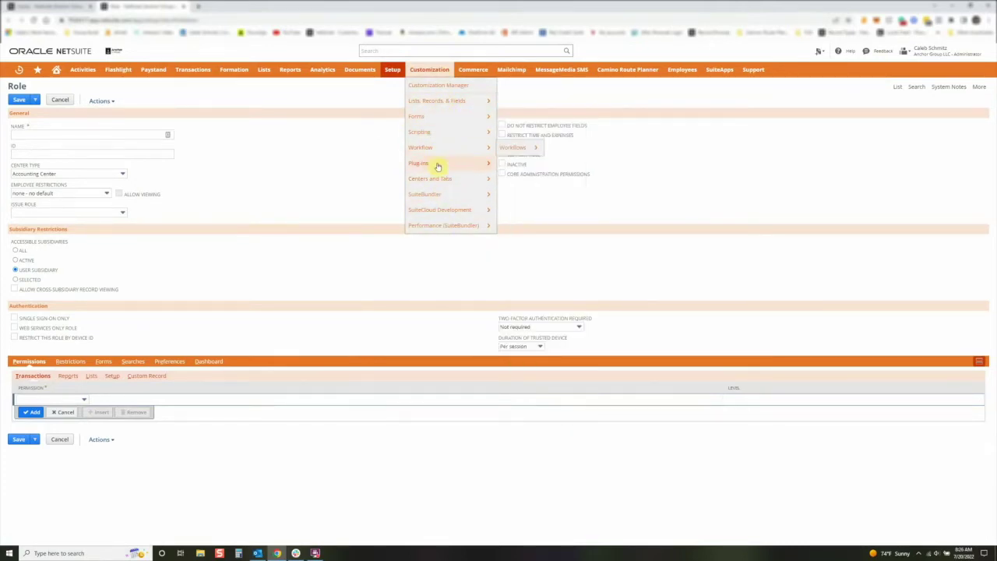
{"action": "mouse_move", "coordinate": [443, 200]}
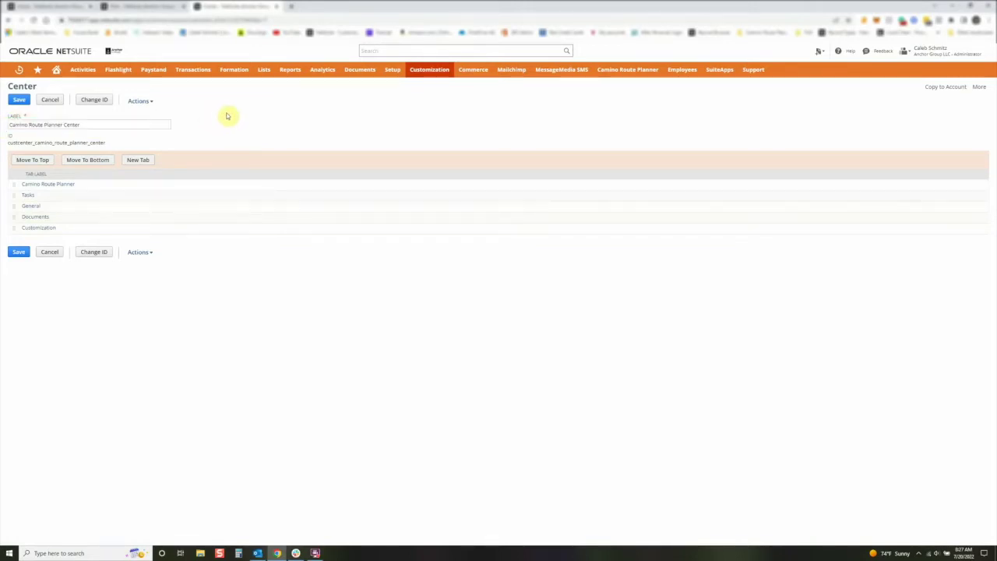
Inspect the Camino Route Planner Center's label and its ID with the custcenter prefix
{"action": "left_click", "coordinate": [73, 125]}
{"action": "double_click", "coordinate": [76, 125]}
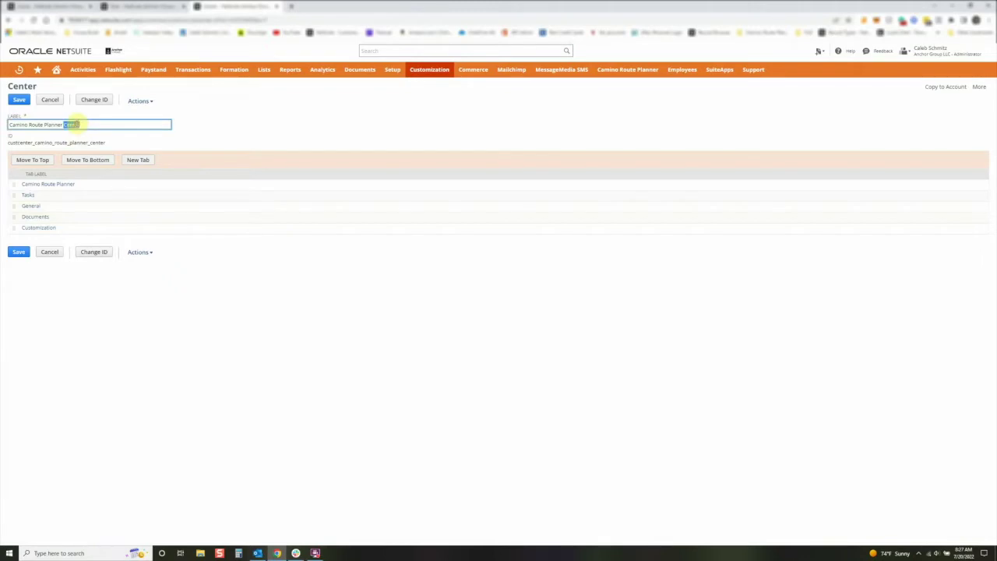
{"action": "left_click", "coordinate": [207, 126]}
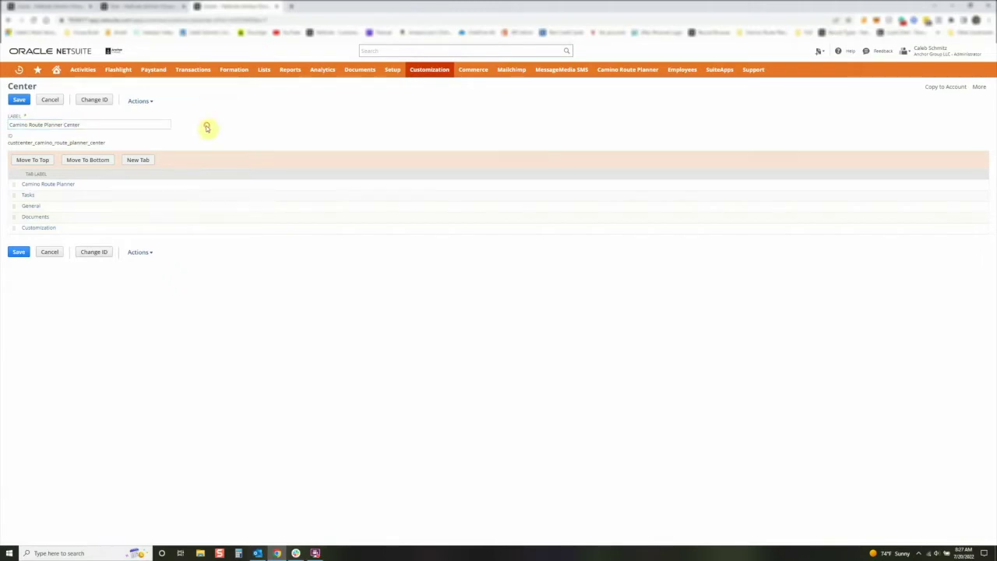
{"action": "left_click", "coordinate": [102, 123]}
{"action": "left_click_drag", "start_coordinate": [7, 141], "coordinate": [15, 143]}
{"action": "left_click", "coordinate": [35, 143]}
{"action": "left_click_drag", "start_coordinate": [8, 142], "coordinate": [31, 143]}
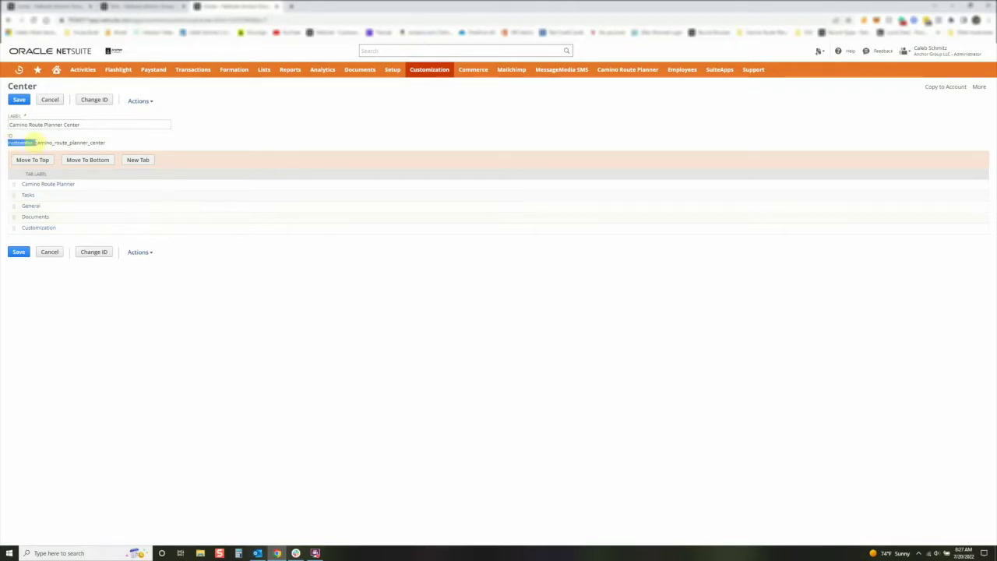
{"action": "left_click", "coordinate": [60, 142]}
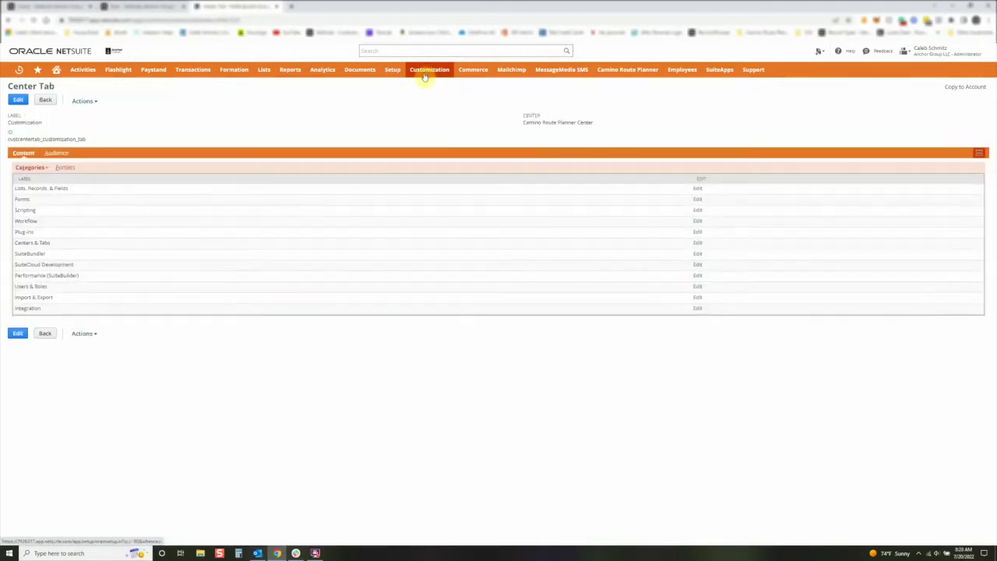
Create role Camino Route Planner Admin, ID _camino_planner_admin, center type Camino Route Planner Center
{"action": "mouse_move", "coordinate": [435, 72]}
{"action": "mouse_move", "coordinate": [433, 101]}
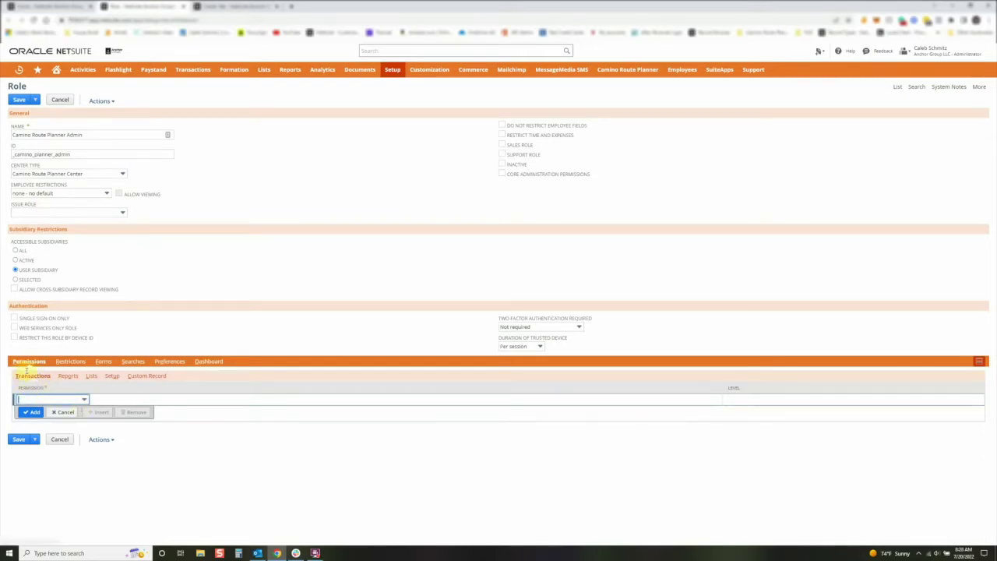
Discard the unsaved draft role and open Camino Route Planner Admin from Manage Roles
{"action": "mouse_move", "coordinate": [398, 70]}
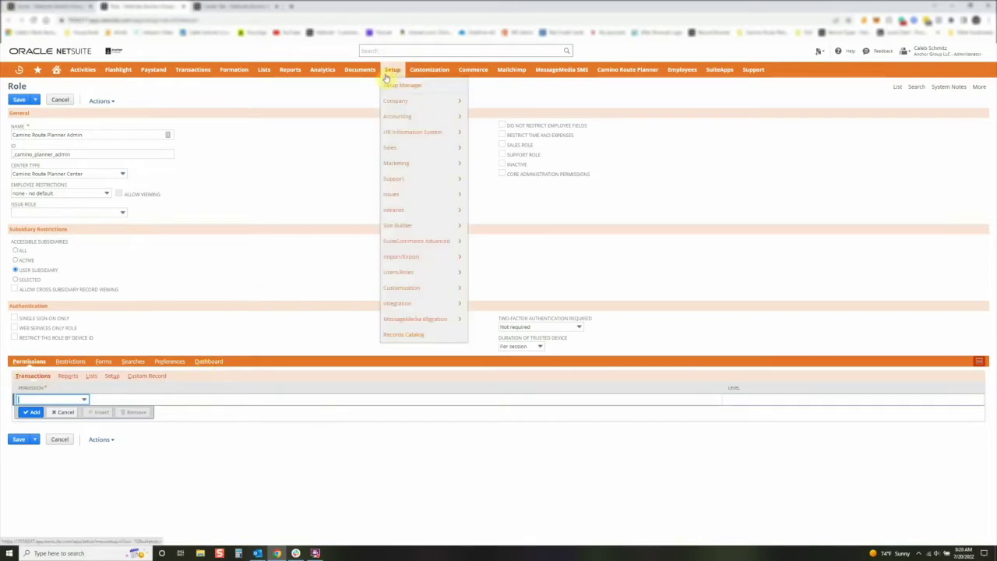
{"action": "mouse_move", "coordinate": [419, 278]}
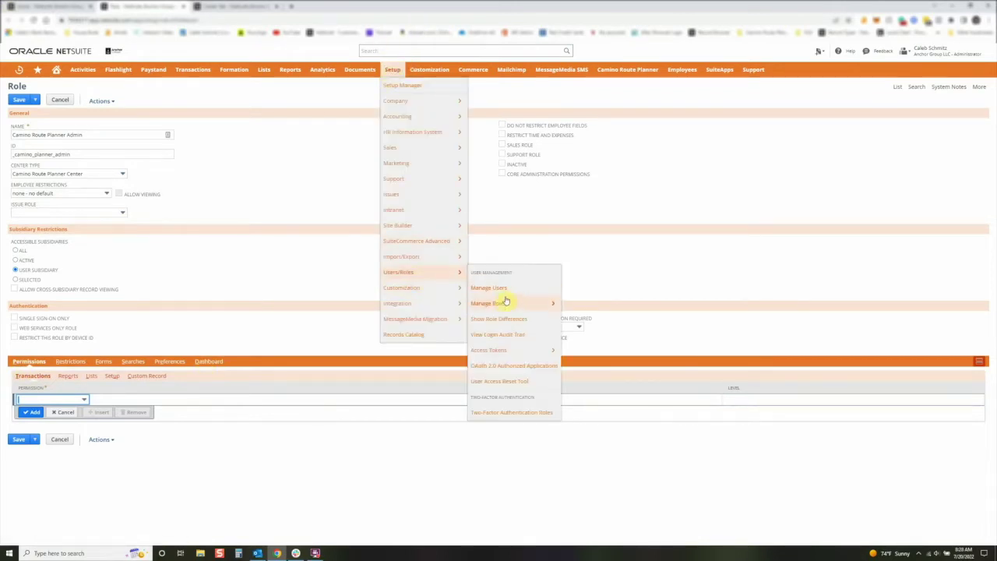
{"action": "mouse_move", "coordinate": [505, 303]}
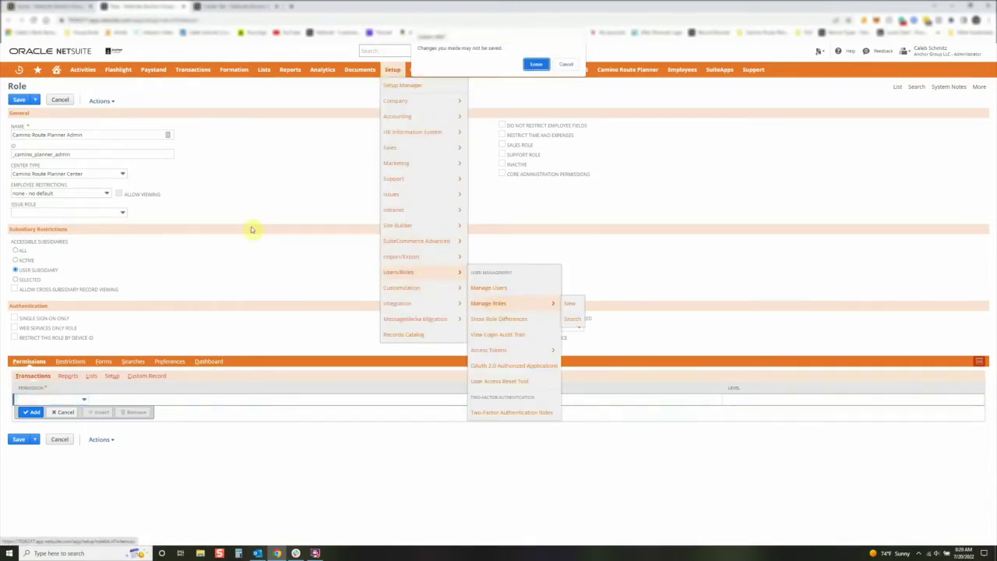
{"action": "left_click", "coordinate": [536, 66]}
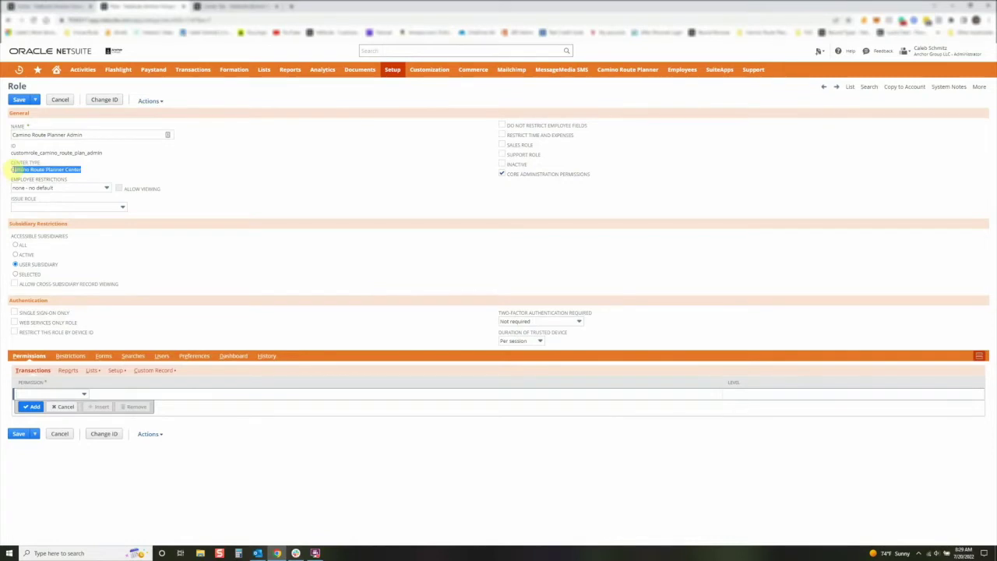
{"action": "left_click", "coordinate": [78, 169]}
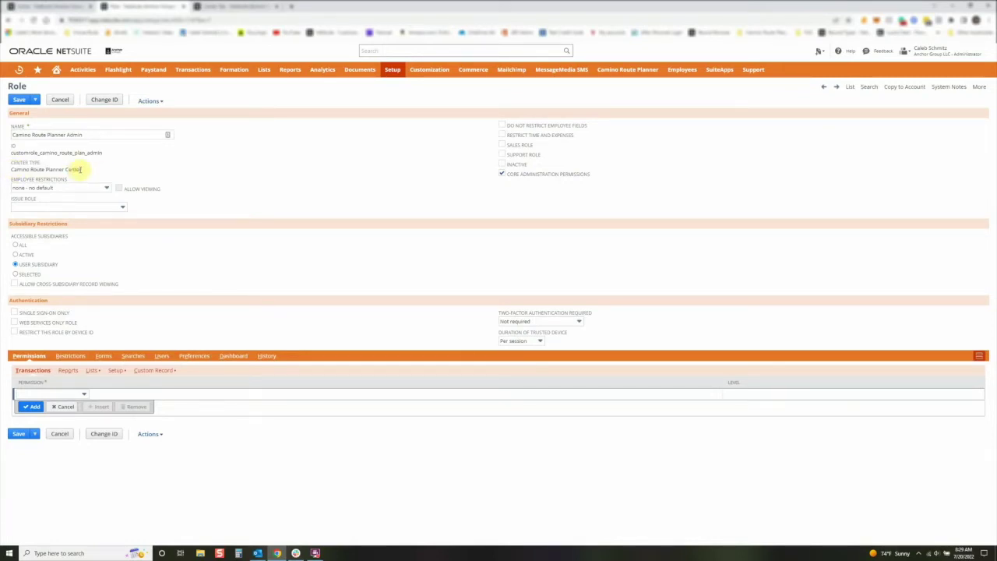
{"action": "left_click_drag", "start_coordinate": [79, 169], "coordinate": [14, 170]}
{"action": "left_click", "coordinate": [17, 169]}
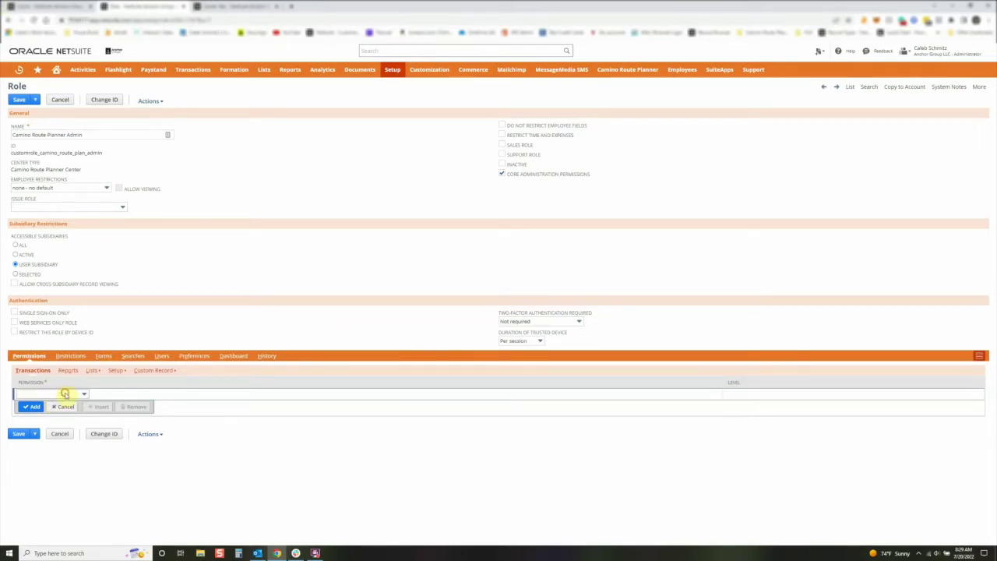
Browse the add-permission list without adding anything, keeping Undelivered Emails at View
{"action": "left_click", "coordinate": [65, 393]}
{"action": "scroll", "coordinate": [66, 427], "scroll_direction": "down", "scroll_amount": 2}
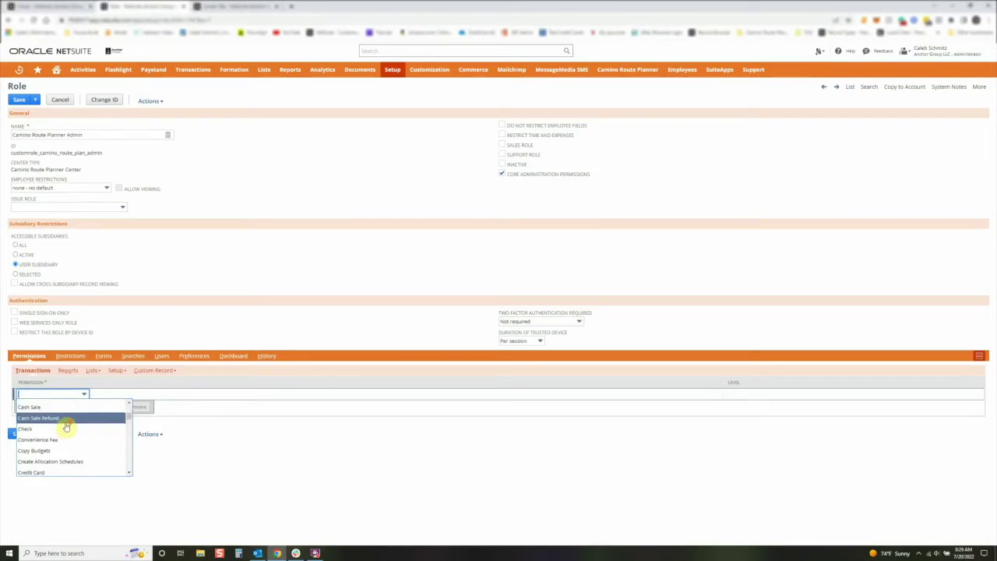
{"action": "scroll", "coordinate": [67, 432], "scroll_direction": "up", "scroll_amount": 2}
{"action": "left_click", "coordinate": [245, 439]}
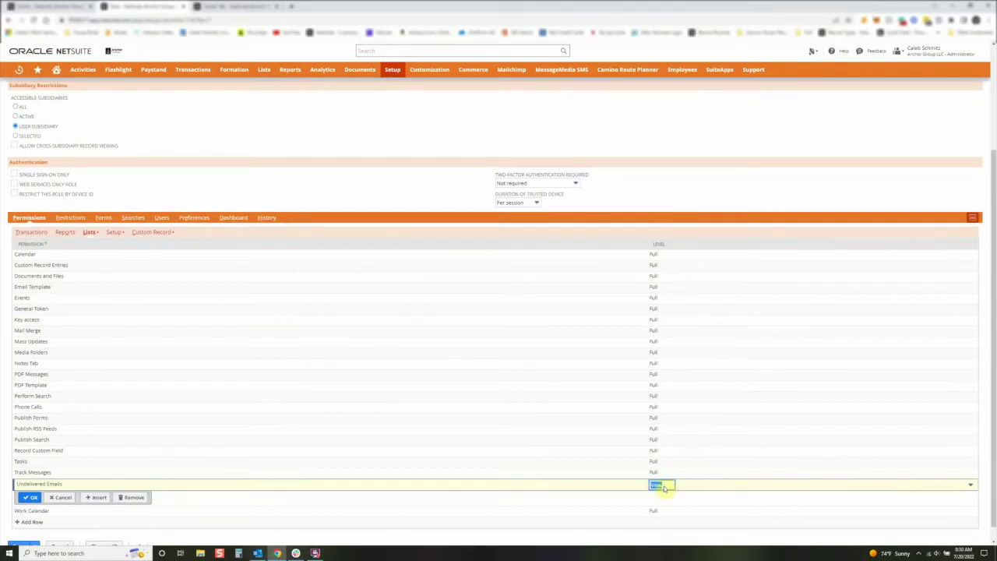
{"action": "left_click", "coordinate": [30, 496]}
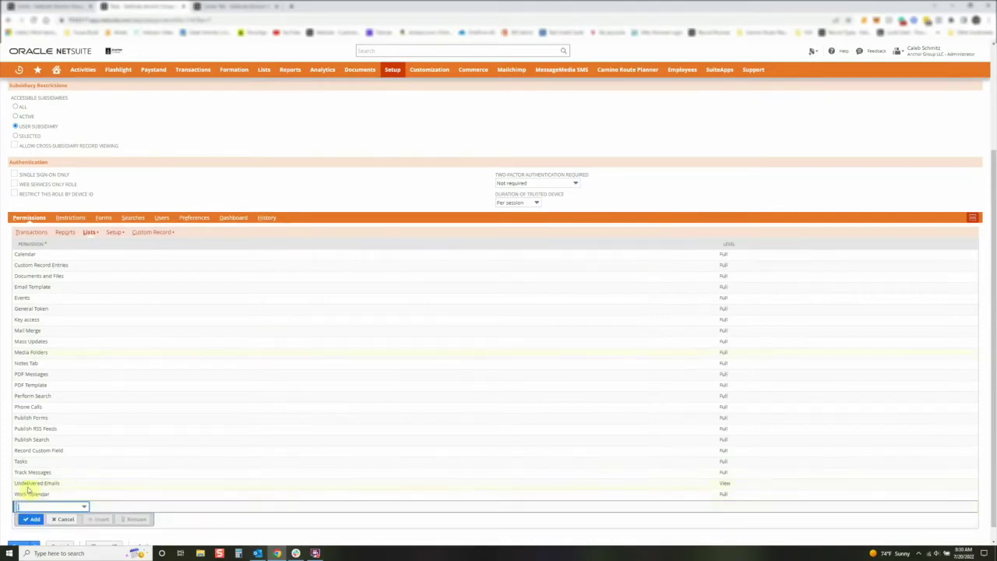
Show the Setup permissions with Full access to custom centers, tabs, categories and links
{"action": "left_click", "coordinate": [114, 232]}
{"action": "scroll", "coordinate": [87, 331], "scroll_direction": "up", "scroll_amount": 5}
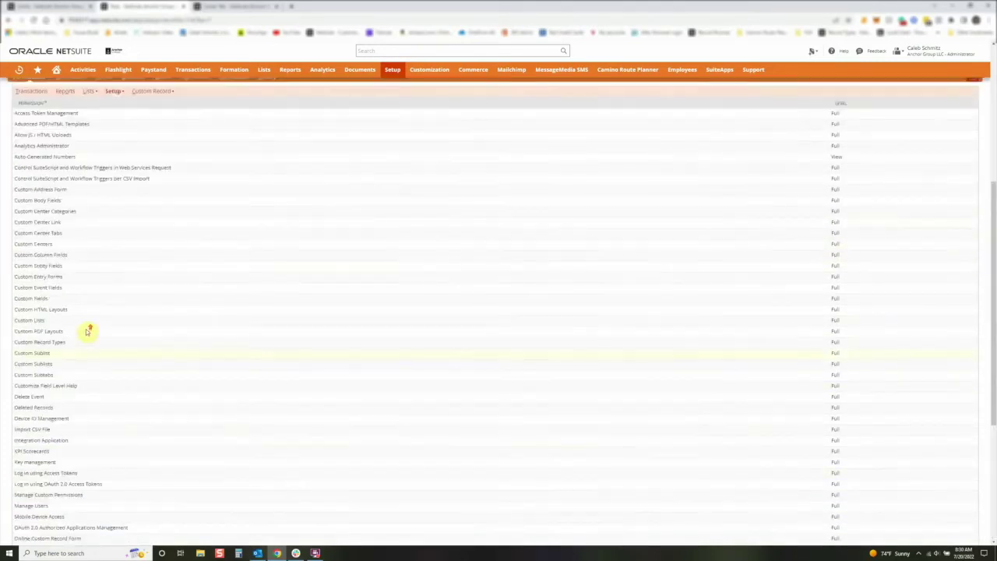
{"action": "mouse_move", "coordinate": [436, 72]}
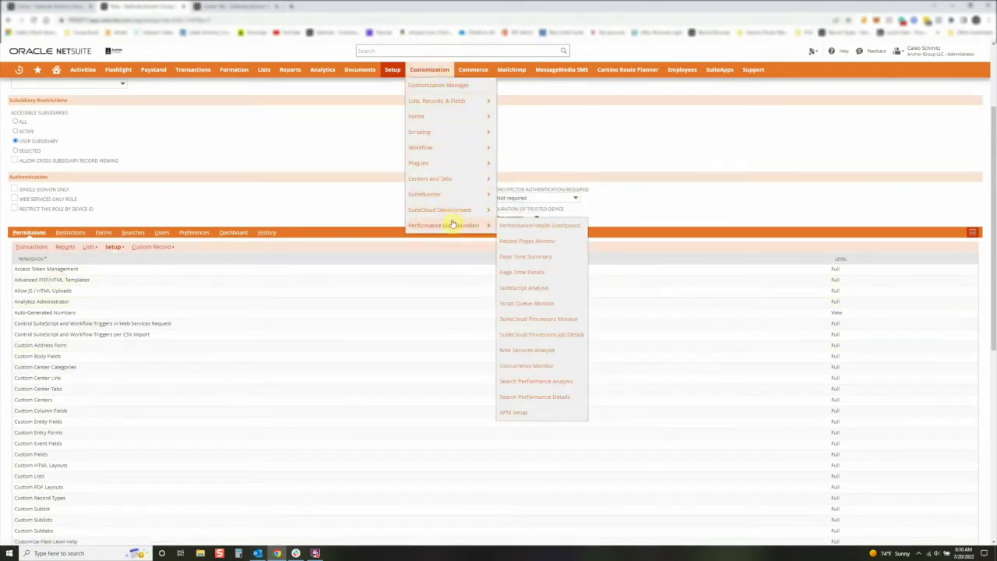
{"action": "mouse_move", "coordinate": [441, 99]}
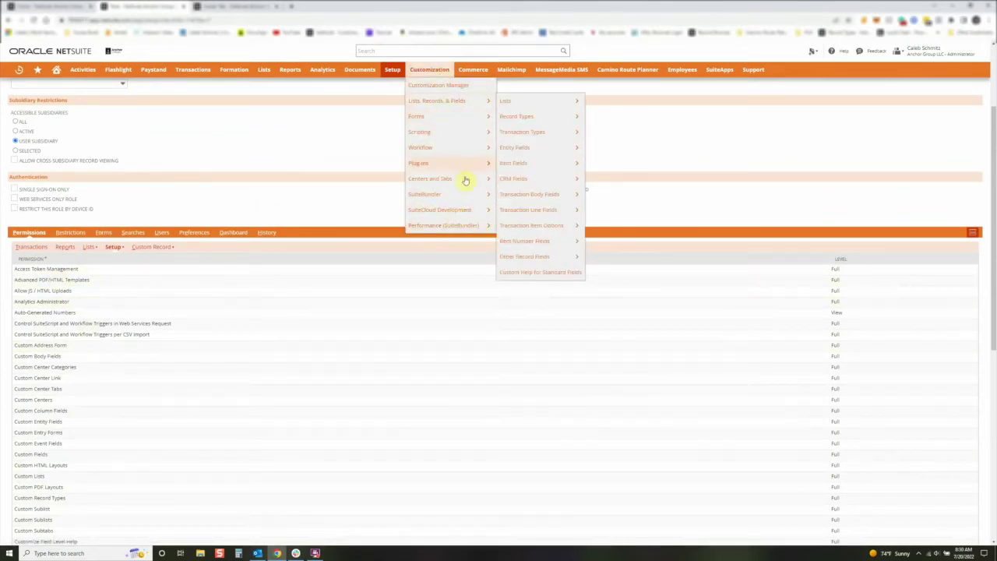
{"action": "mouse_move", "coordinate": [459, 209]}
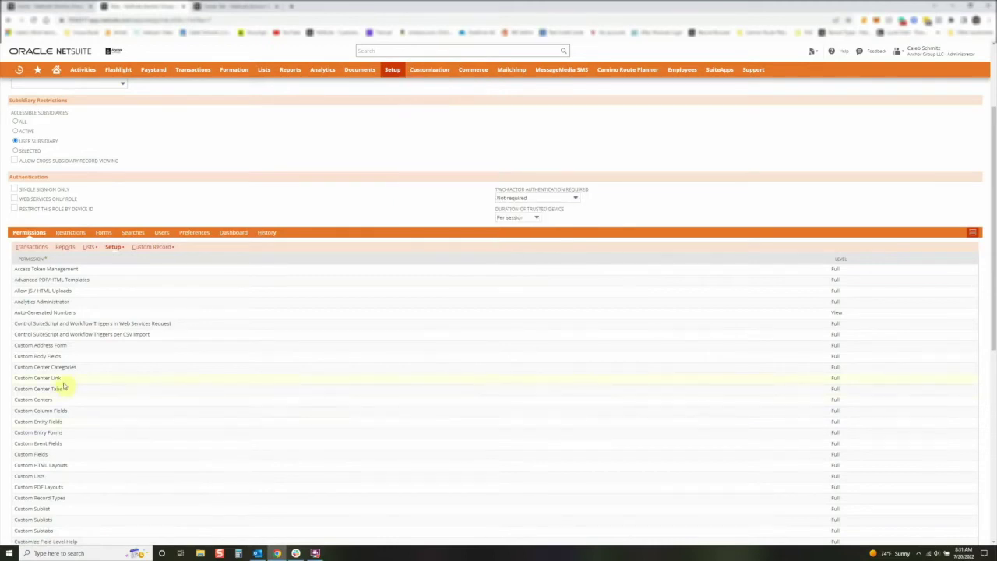
{"action": "scroll", "coordinate": [64, 386], "scroll_direction": "down", "scroll_amount": 3}
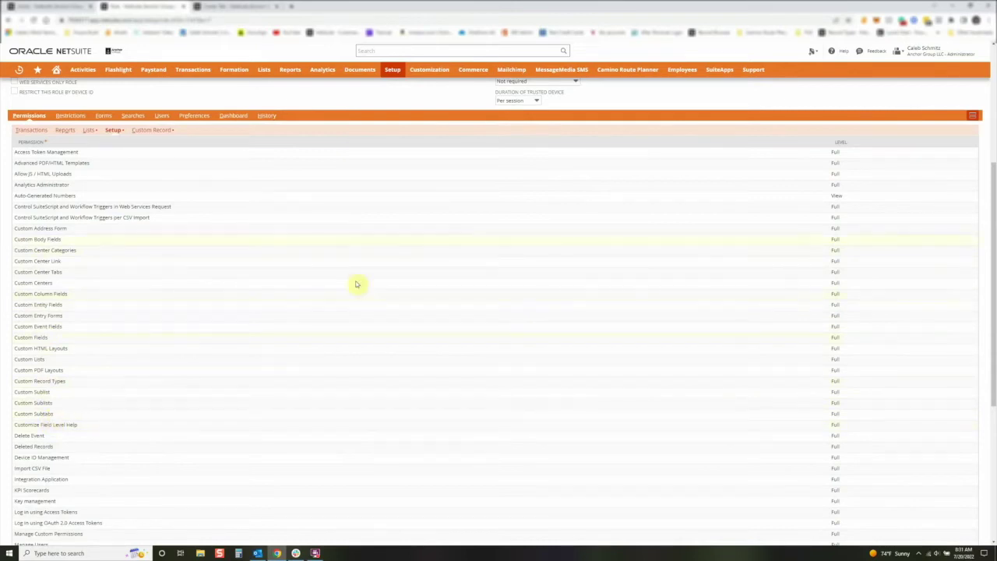
Compare the Customization > Lists, Records, & Fields submenu items with the Setup permissions
{"action": "mouse_move", "coordinate": [427, 78]}
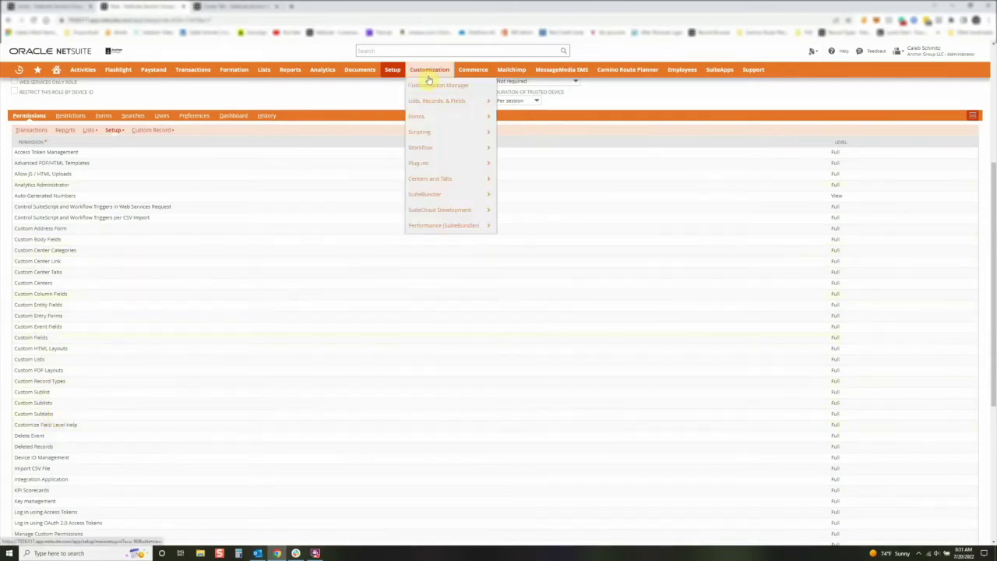
{"action": "mouse_move", "coordinate": [438, 101]}
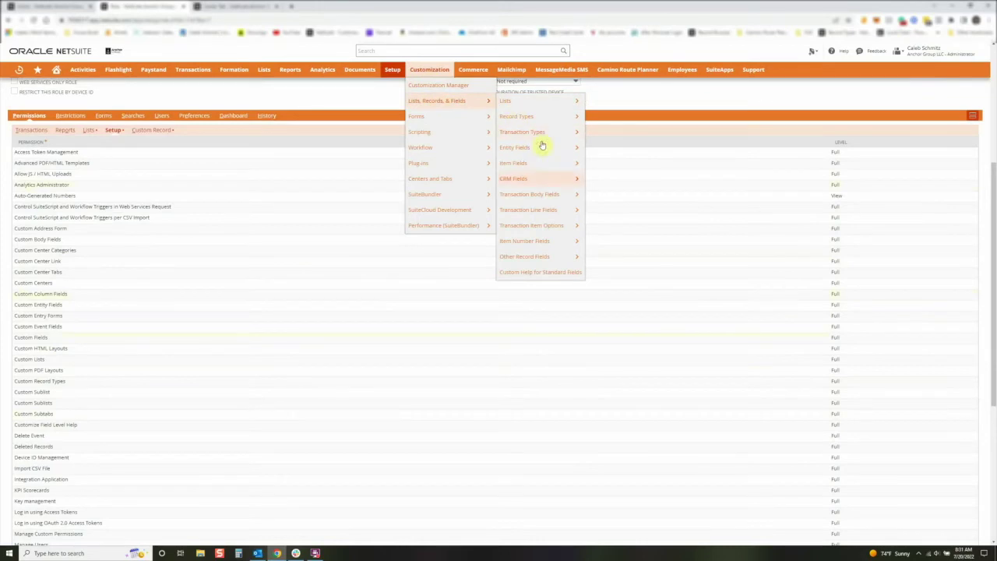
{"action": "mouse_move", "coordinate": [546, 238]}
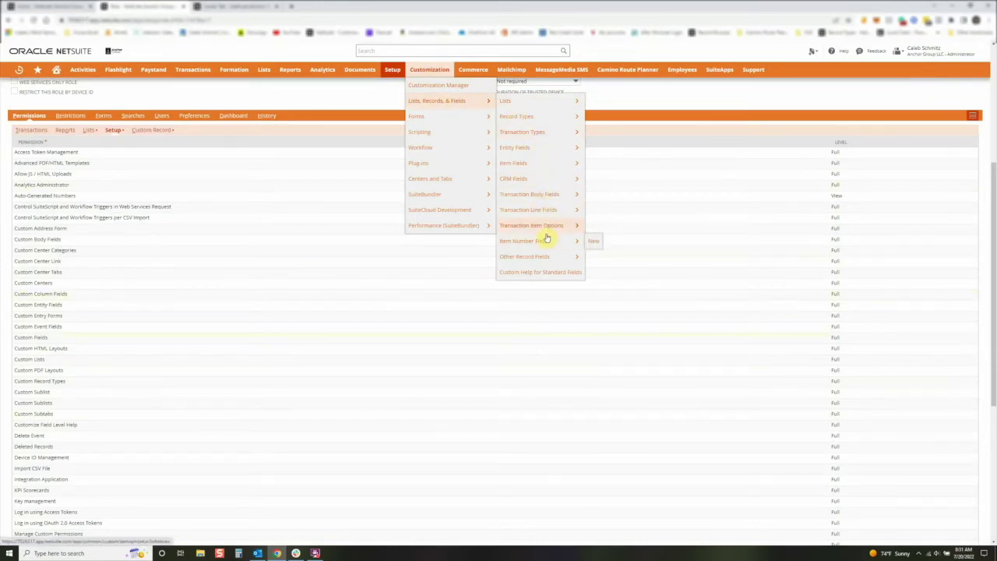
{"action": "mouse_move", "coordinate": [535, 163]}
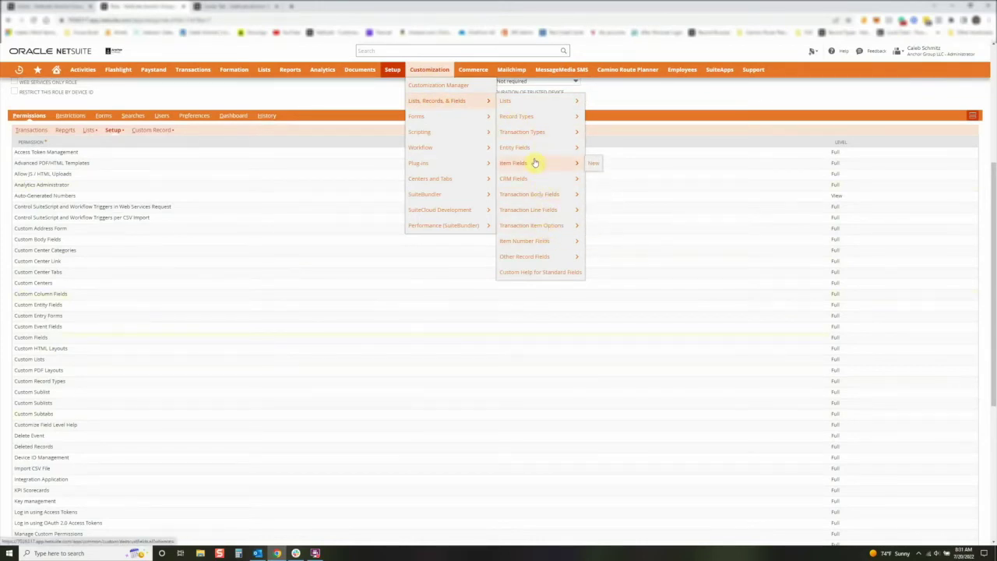
{"action": "mouse_move", "coordinate": [532, 184]}
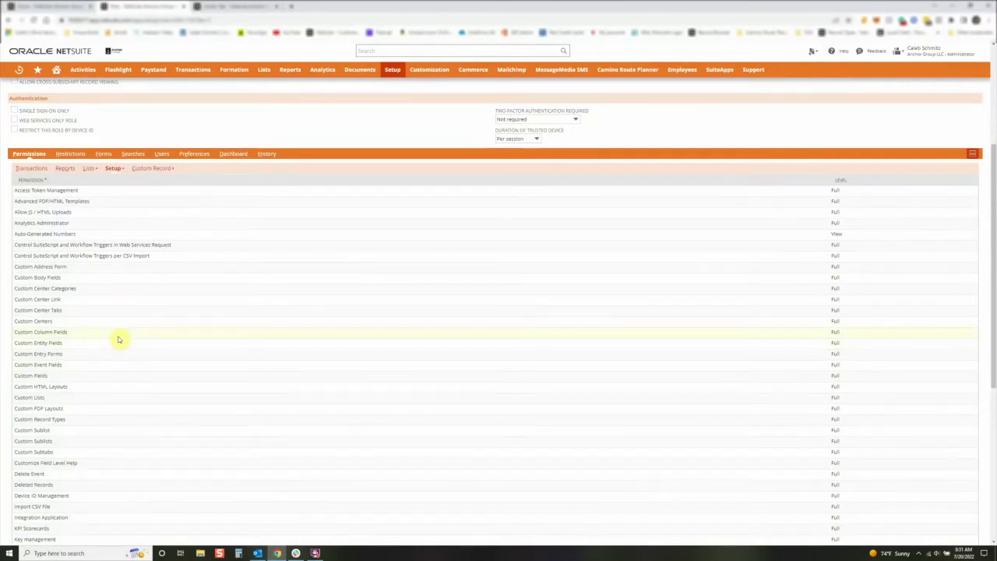
Check the role's Full custom record permissions and view its enabled transaction forms
{"action": "left_click", "coordinate": [134, 169]}
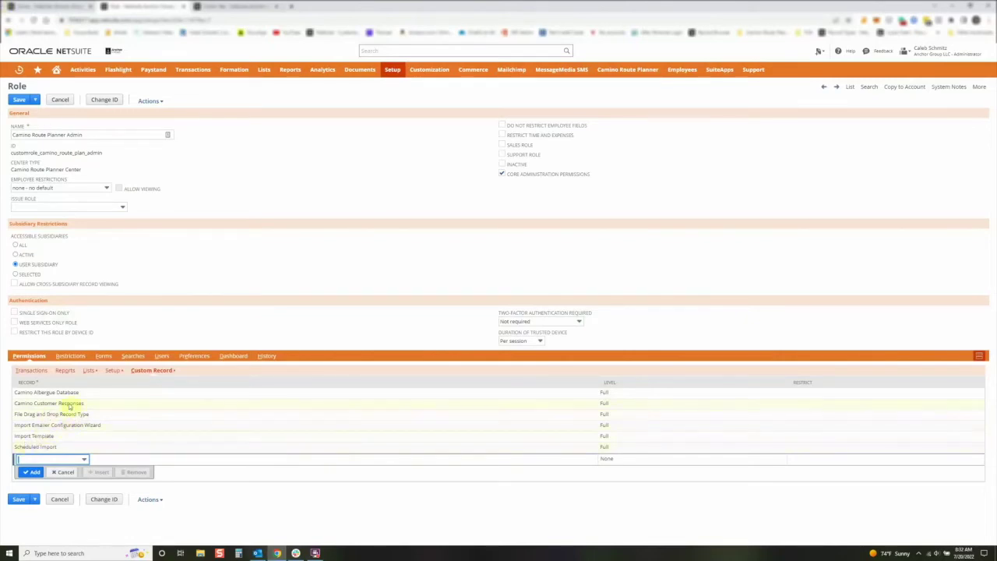
{"action": "left_click", "coordinate": [324, 269]}
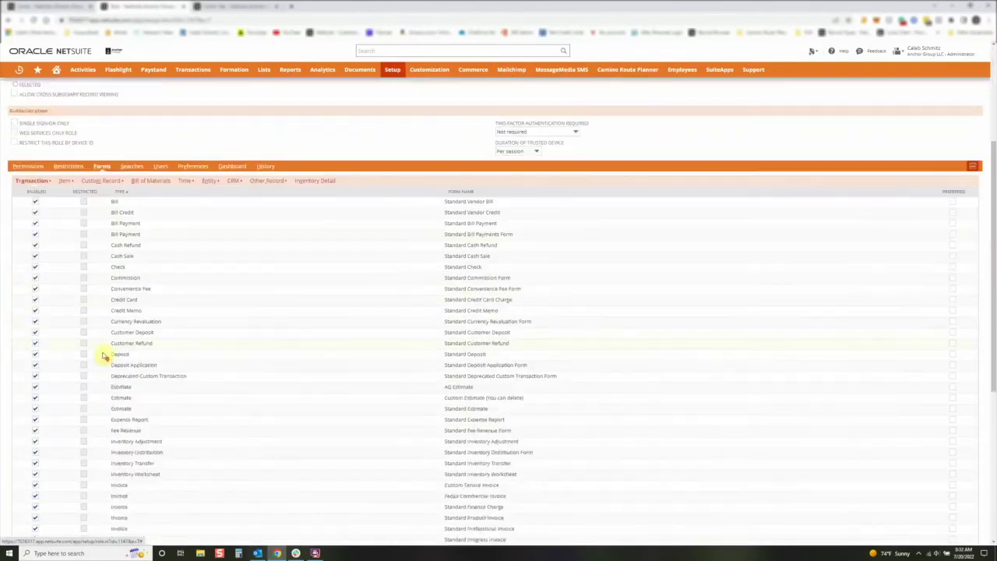
Look through the role's Users, Preferences and published Dashboard settings, then go back to Permissions
{"action": "scroll", "coordinate": [102, 350], "scroll_direction": "up", "scroll_amount": 2}
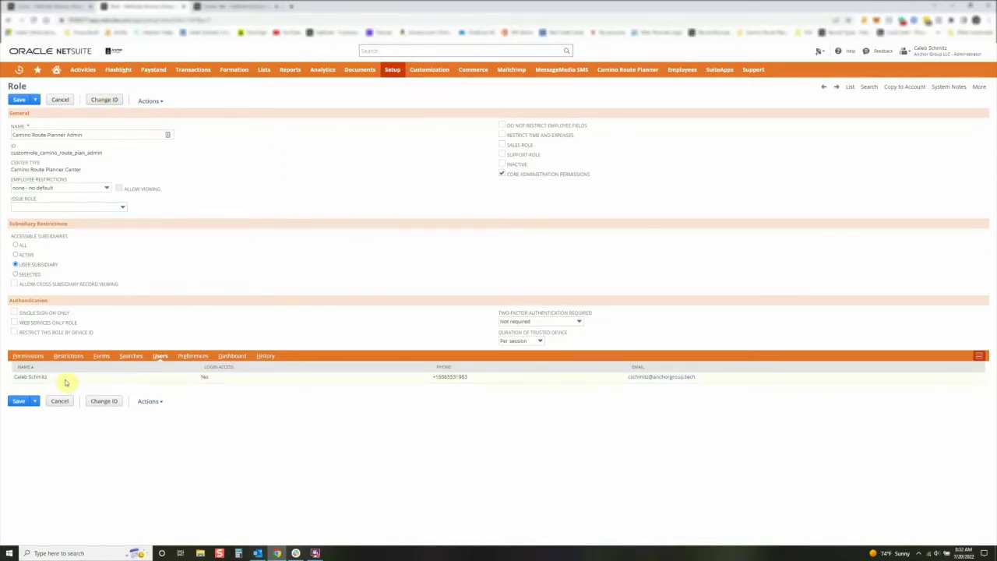
{"action": "left_click", "coordinate": [191, 357]}
{"action": "left_click", "coordinate": [223, 357]}
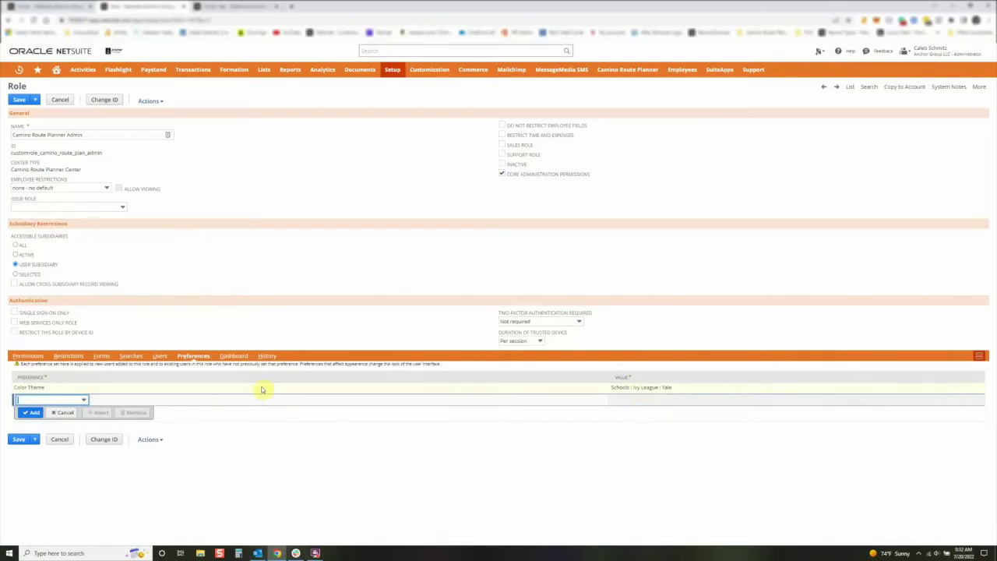
{"action": "left_click", "coordinate": [236, 355]}
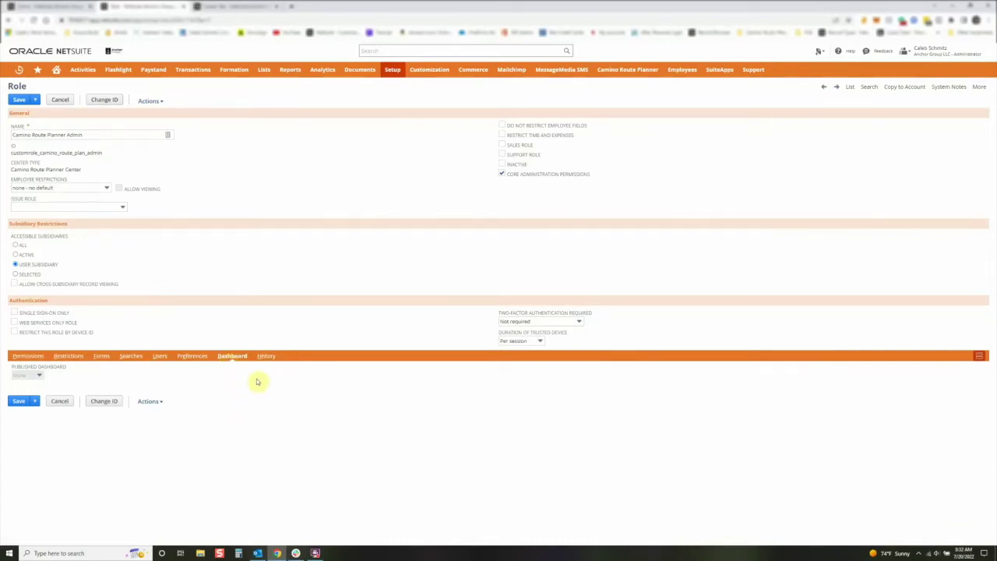
{"action": "left_click", "coordinate": [28, 356]}
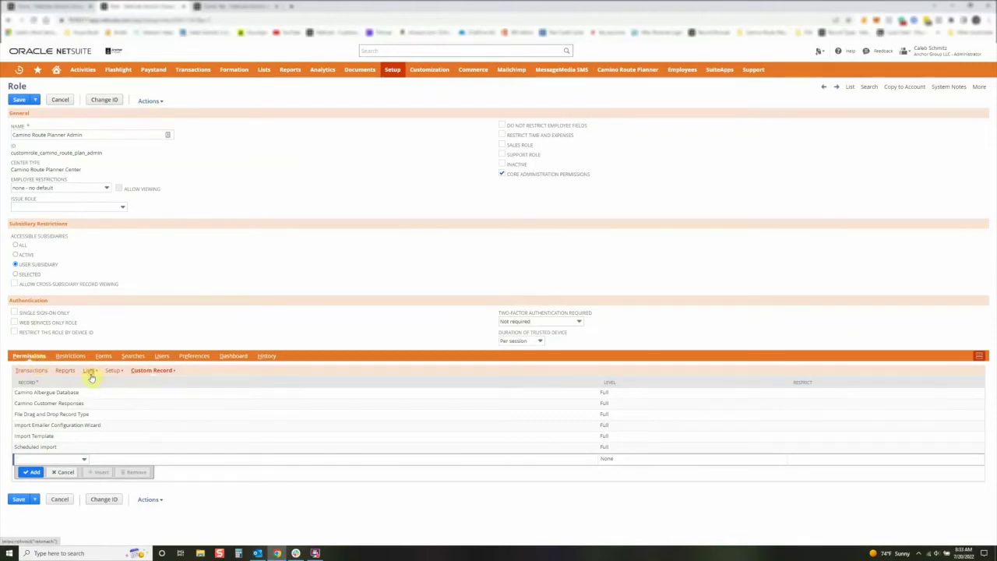
Review the role's Reports and Lists permissions before opening the Customization center tab
{"action": "left_click", "coordinate": [66, 371]}
{"action": "left_click", "coordinate": [90, 370]}
{"action": "scroll", "coordinate": [92, 374], "scroll_direction": "down", "scroll_amount": 2}
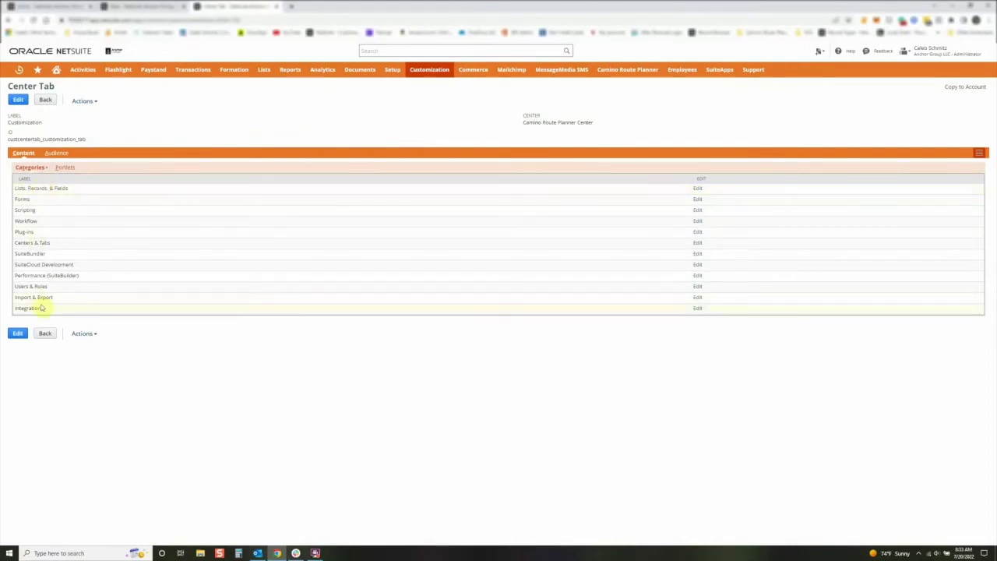
Note the Camino center type on the Forms and Lists, Records, & Fields categories, then open Lists, Records, & Fields
{"action": "mouse_move", "coordinate": [436, 74]}
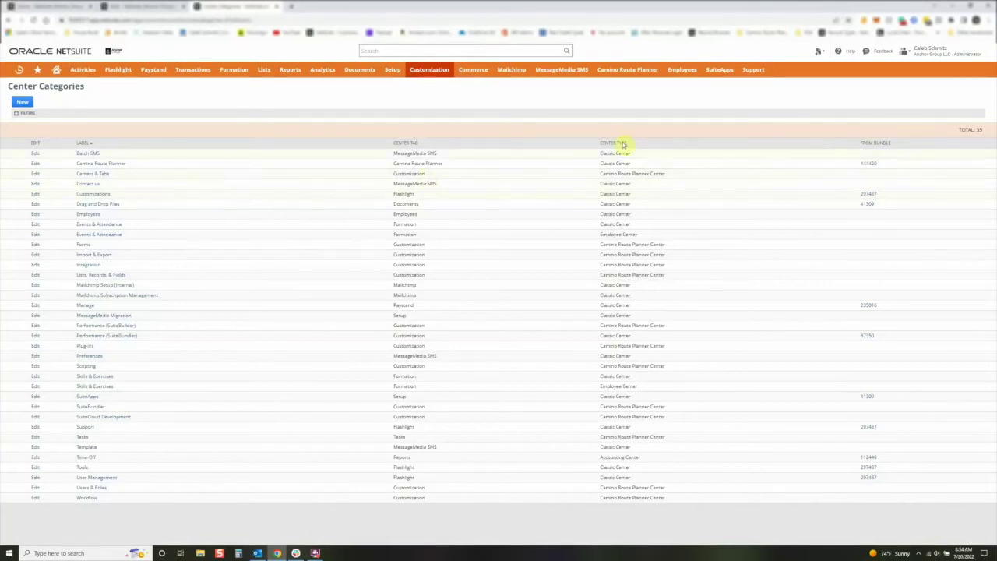
{"action": "left_click_drag", "start_coordinate": [597, 244], "coordinate": [680, 245]}
{"action": "left_click_drag", "start_coordinate": [596, 274], "coordinate": [674, 274]}
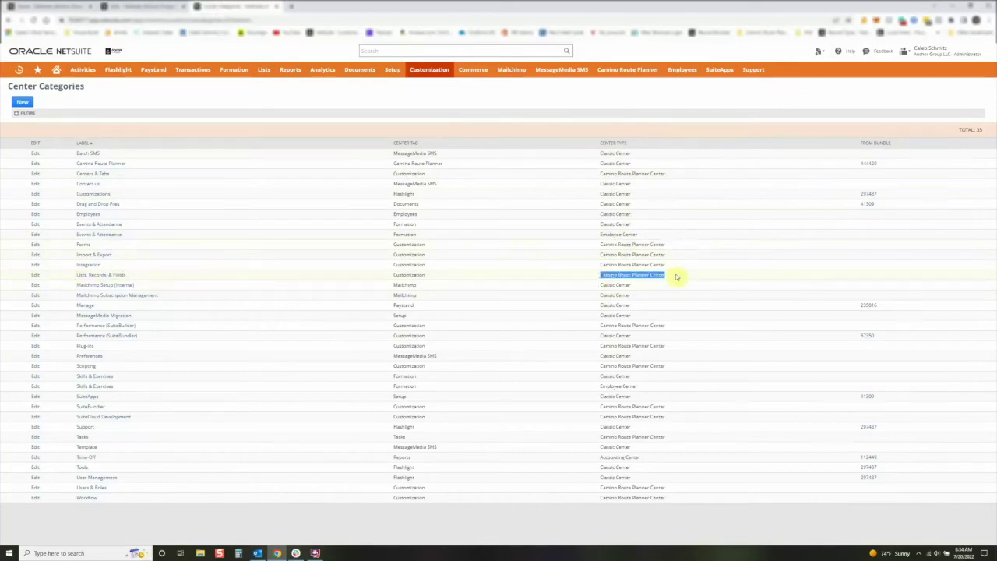
{"action": "left_click", "coordinate": [96, 277]}
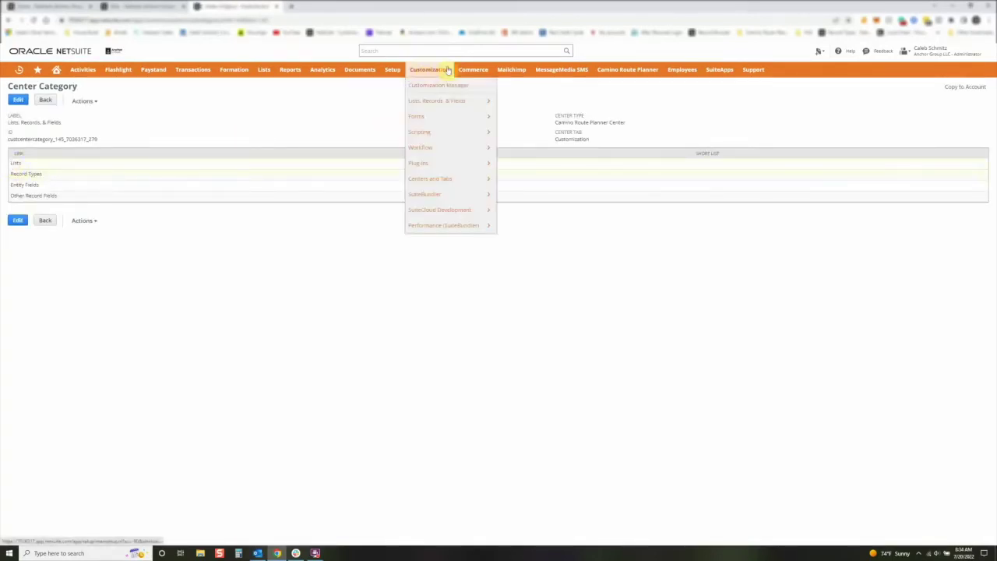
Compare the Lists, Records, & Fields submenu items and start editing that category
{"action": "mouse_move", "coordinate": [451, 100]}
{"action": "mouse_move", "coordinate": [556, 109]}
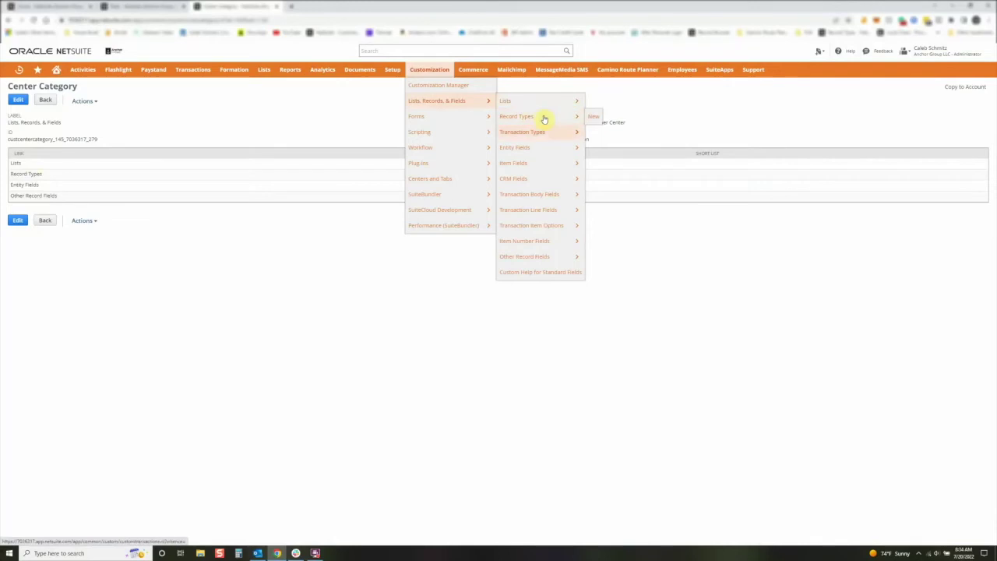
{"action": "mouse_move", "coordinate": [563, 149]}
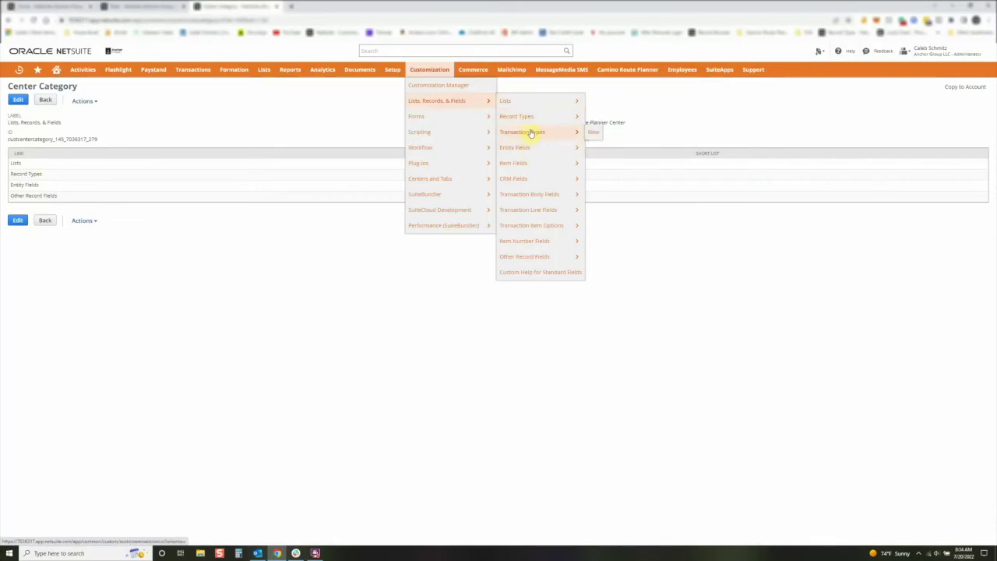
{"action": "mouse_move", "coordinate": [536, 150]}
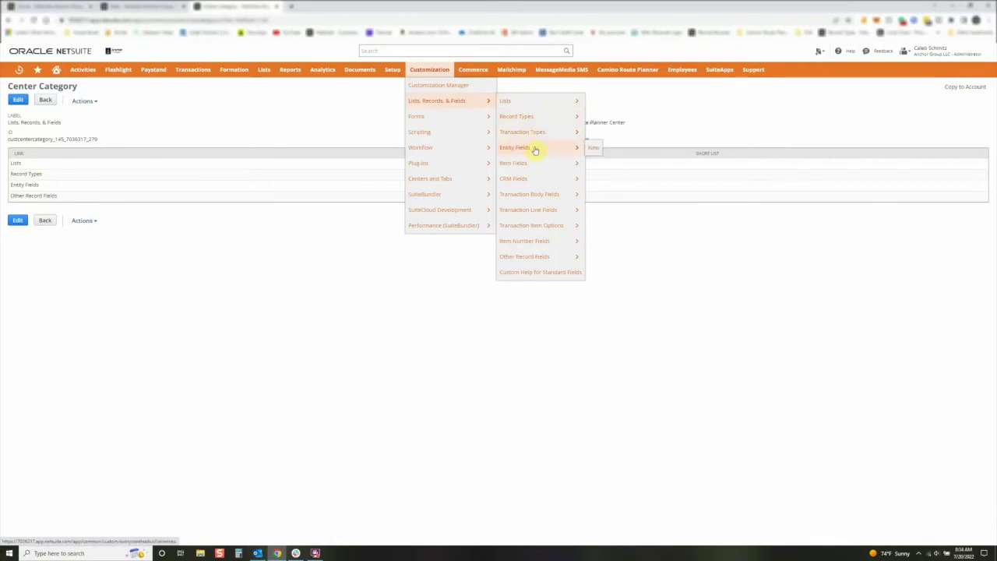
{"action": "mouse_move", "coordinate": [531, 240]}
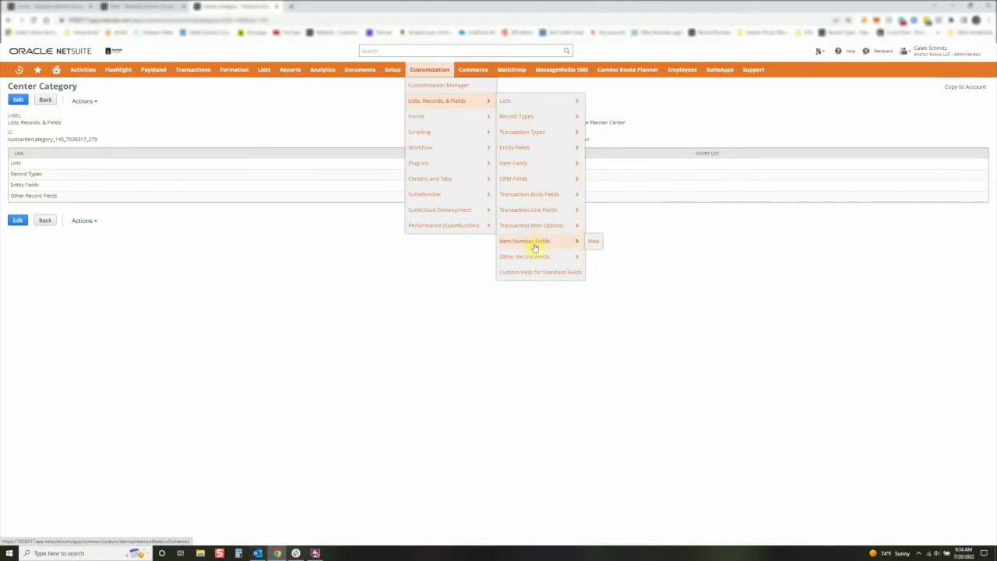
{"action": "mouse_move", "coordinate": [533, 260]}
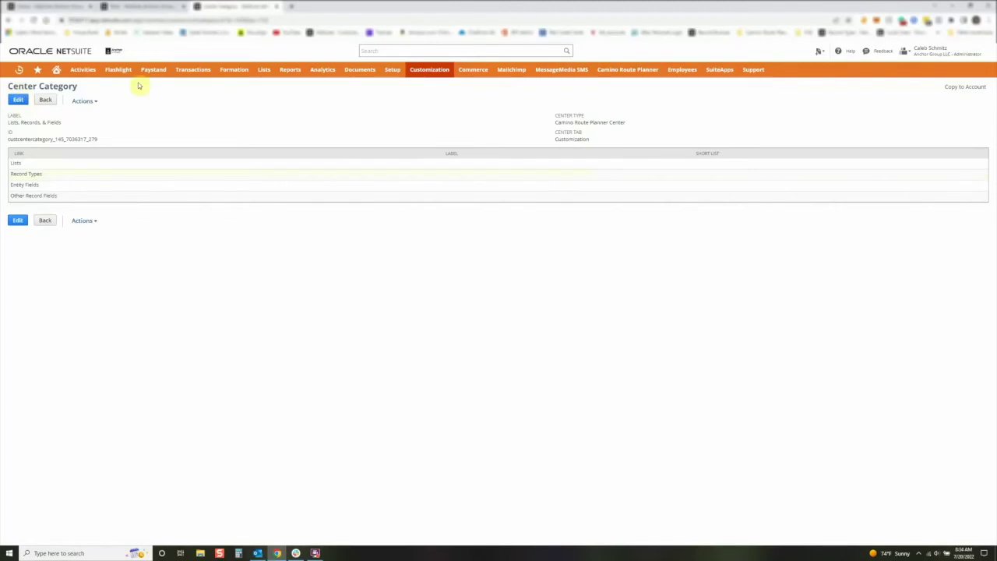
{"action": "left_click", "coordinate": [16, 100]}
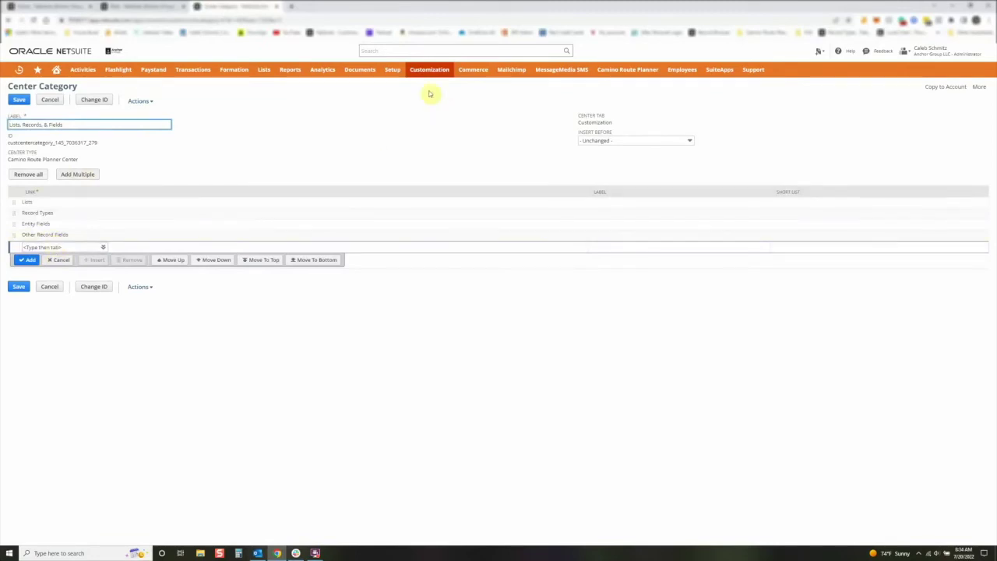
Add a Custom Help for Standard Fields link to the Lists, Records, & Fields category
{"action": "mouse_move", "coordinate": [432, 70]}
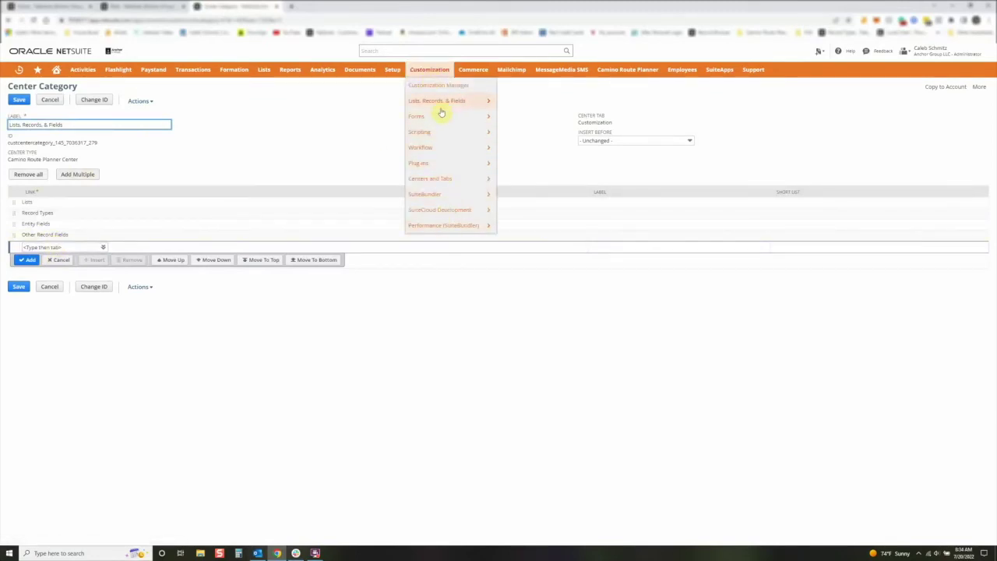
{"action": "mouse_move", "coordinate": [440, 110]}
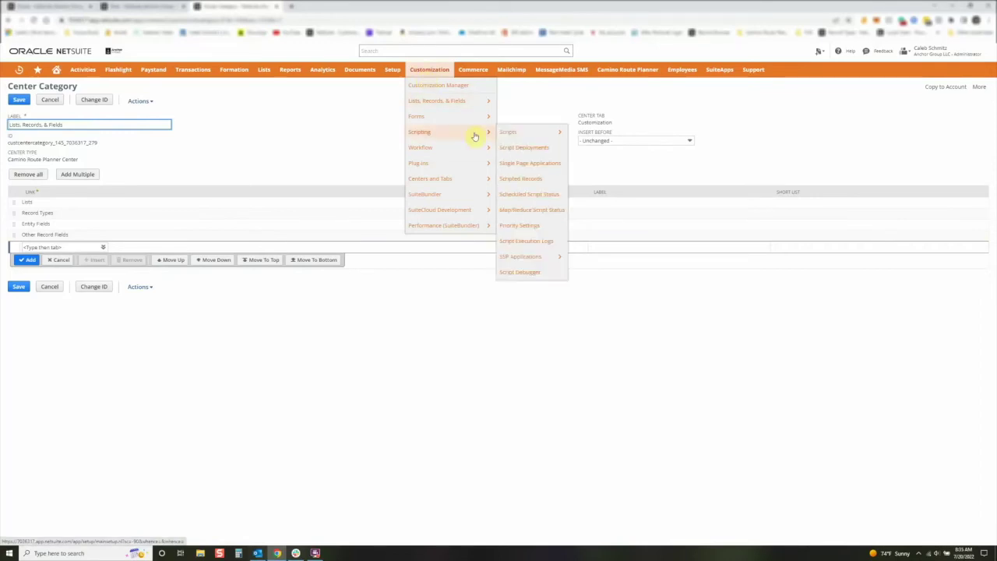
{"action": "mouse_move", "coordinate": [467, 179]}
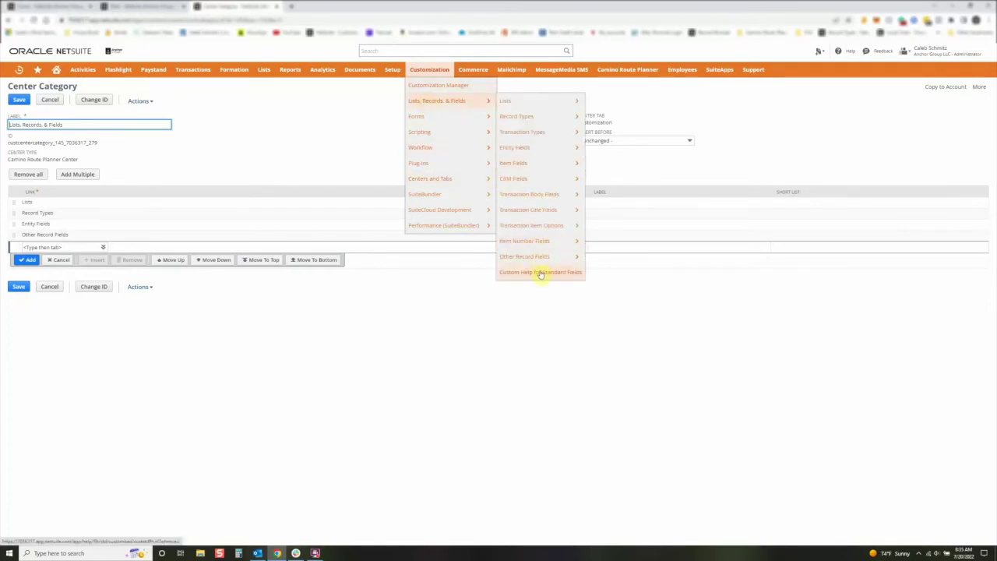
{"action": "left_click", "coordinate": [68, 246]}
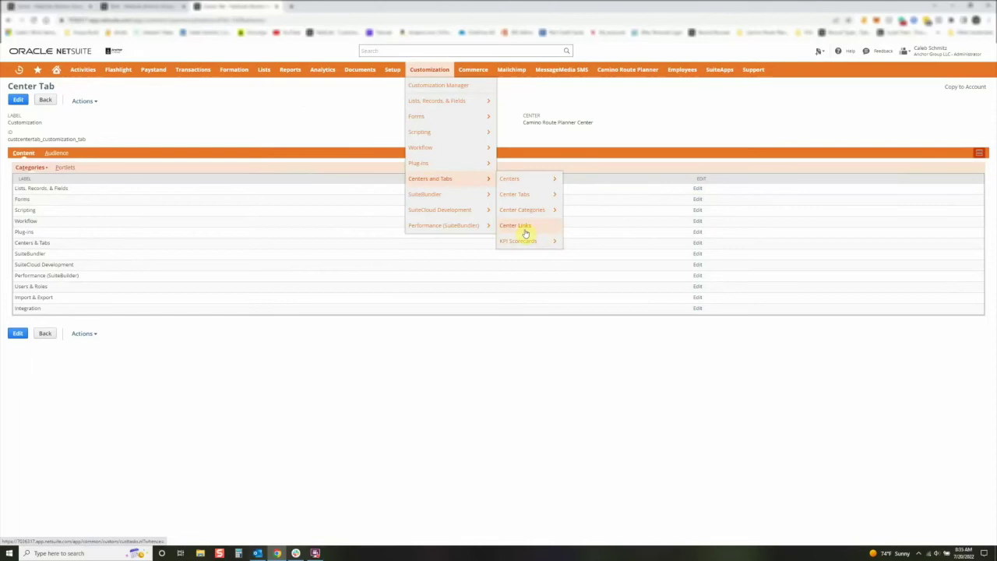
Open the Center Links list and edit the Camino Customer PDF Suitelet link's URL
{"action": "left_click", "coordinate": [524, 231]}
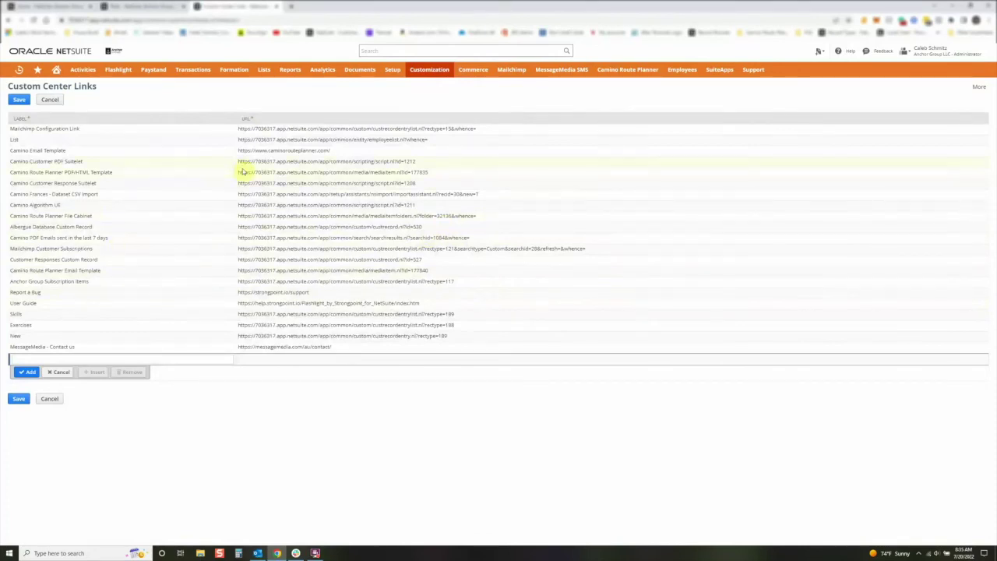
{"action": "left_click_drag", "start_coordinate": [237, 161], "coordinate": [427, 165]}
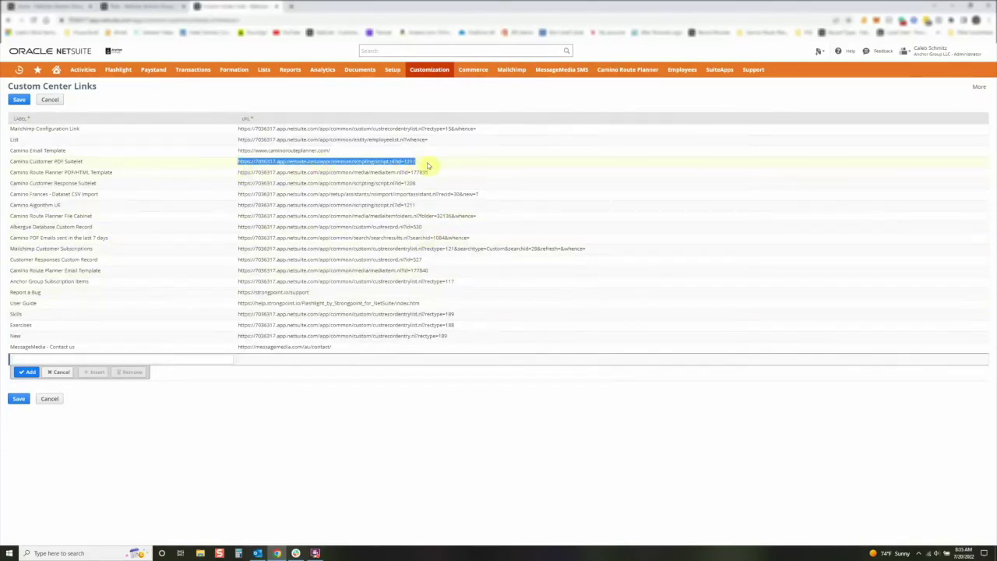
{"action": "left_click", "coordinate": [428, 165]}
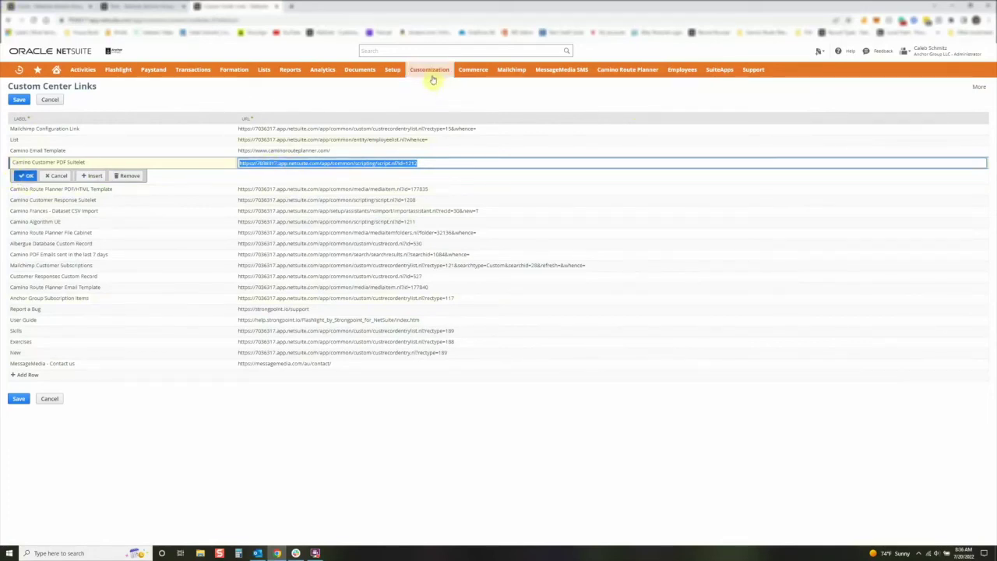
Go to the Center Categories list via Customization > Centers and Tabs
{"action": "mouse_move", "coordinate": [432, 79]}
{"action": "mouse_move", "coordinate": [443, 200]}
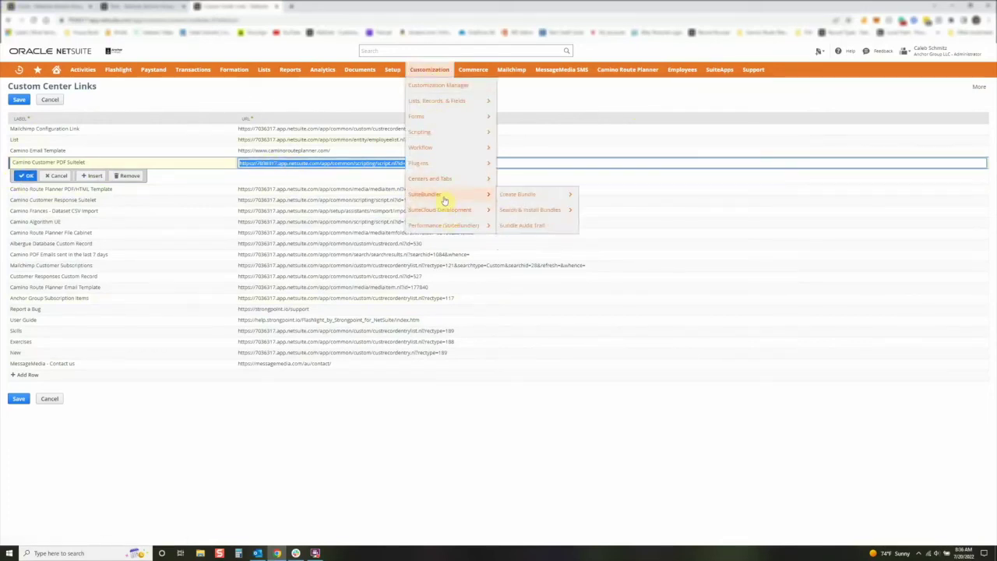
{"action": "mouse_move", "coordinate": [442, 178]}
{"action": "mouse_move", "coordinate": [507, 195]}
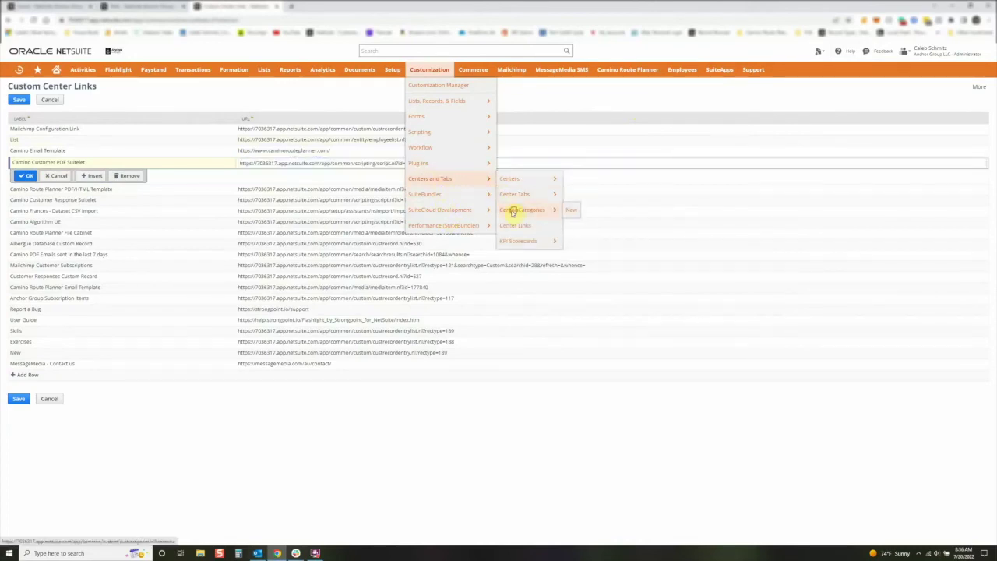
{"action": "left_click", "coordinate": [513, 213]}
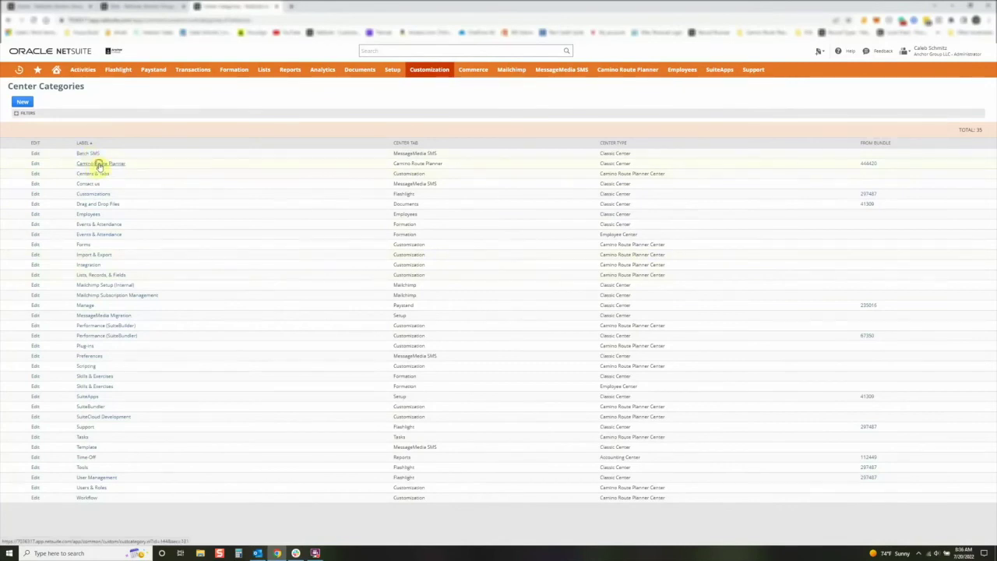
Check Camino Route Planner's Classic Center type and Customer Response Suitelet link, then return to Center Links
{"action": "left_click", "coordinate": [99, 165]}
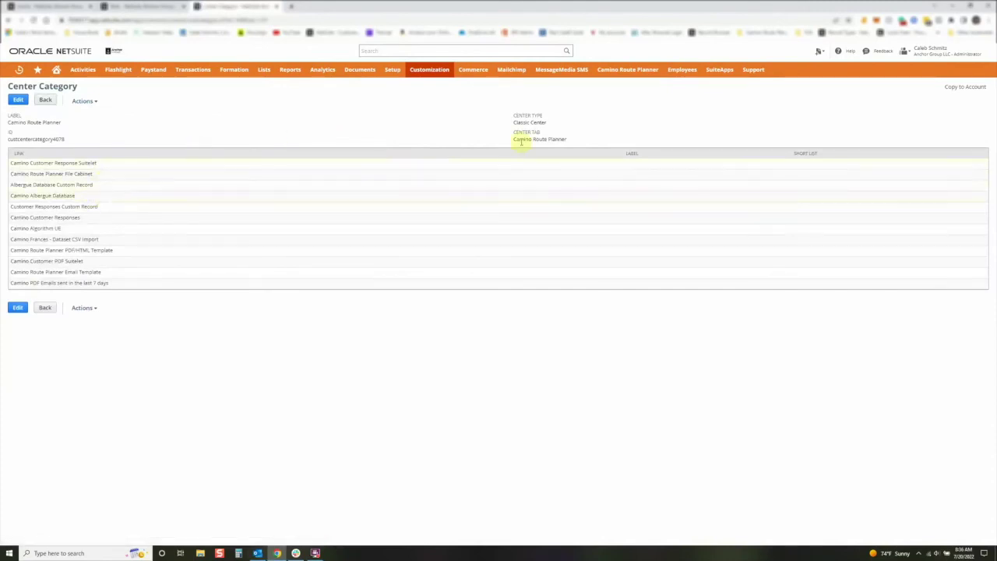
{"action": "left_click_drag", "start_coordinate": [512, 123], "coordinate": [545, 122]}
{"action": "left_click_drag", "start_coordinate": [96, 163], "coordinate": [11, 165]}
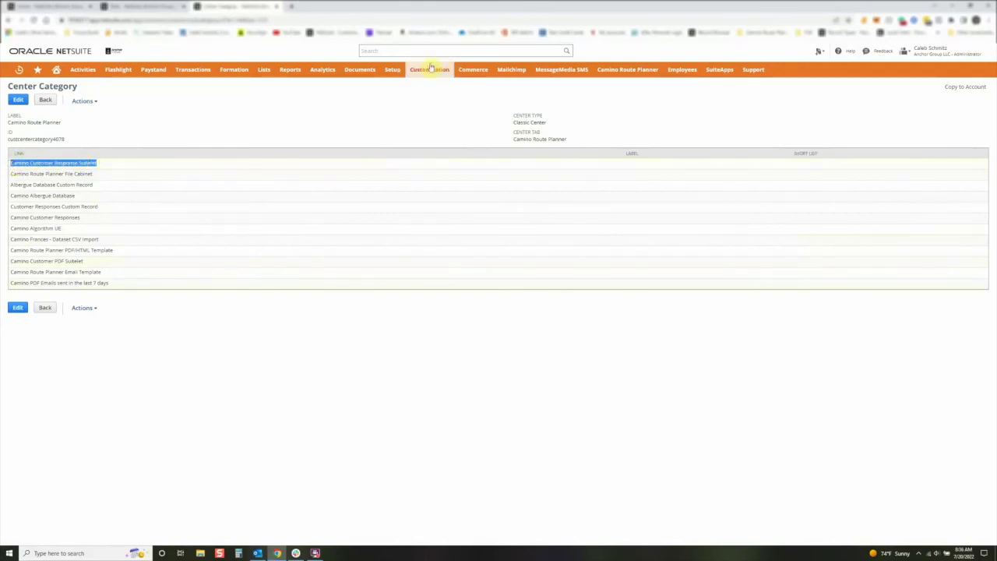
{"action": "mouse_move", "coordinate": [440, 181]}
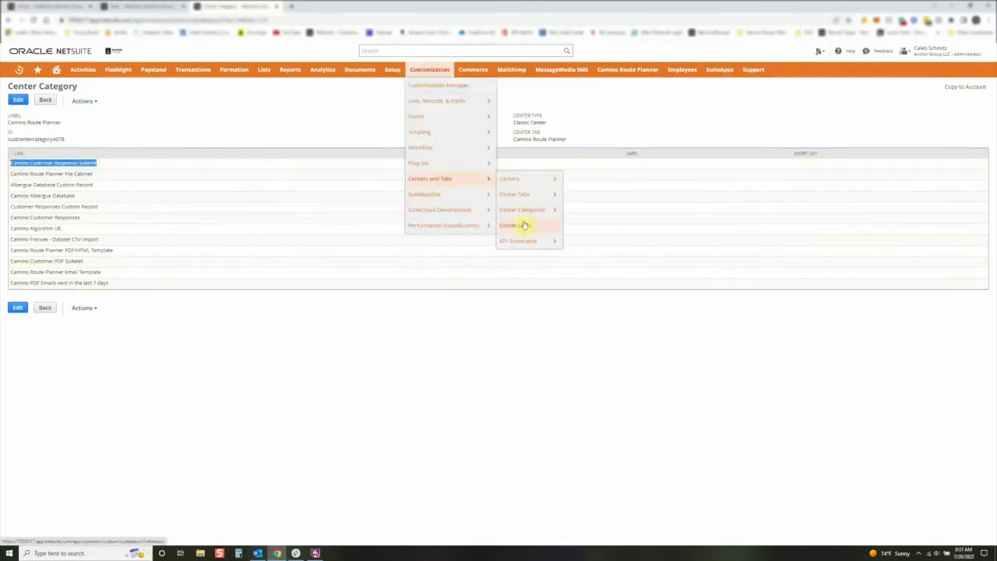
{"action": "left_click", "coordinate": [526, 225]}
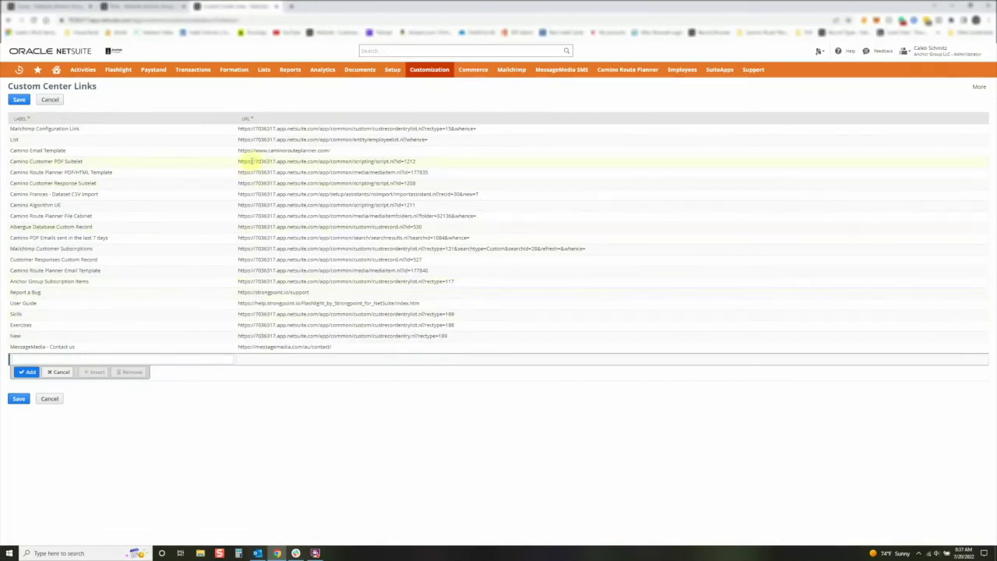
Browse the Customization menu before switching to the Camino Route Planner Admin role
{"action": "mouse_move", "coordinate": [429, 71]}
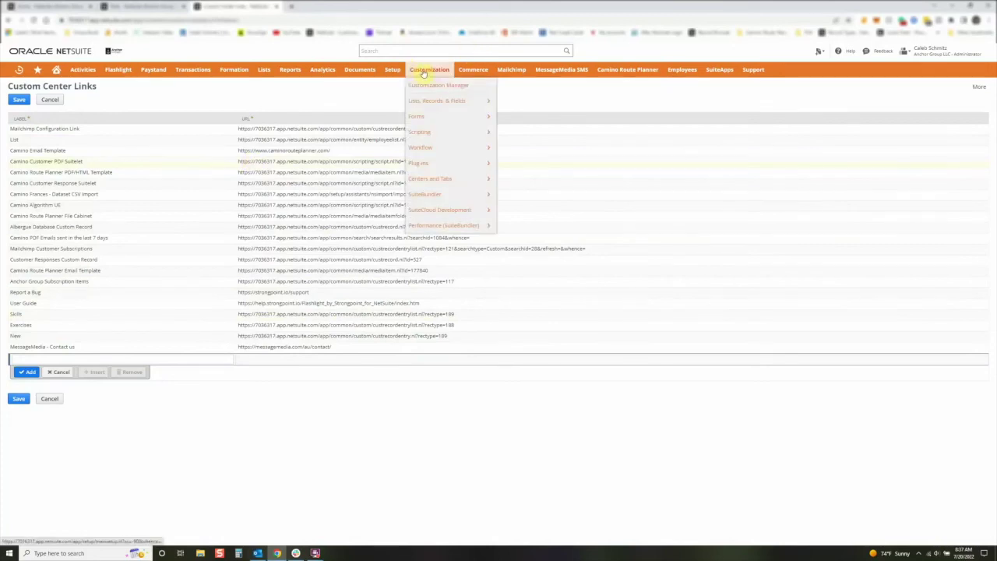
{"action": "mouse_move", "coordinate": [435, 105]}
{"action": "mouse_move", "coordinate": [534, 104]}
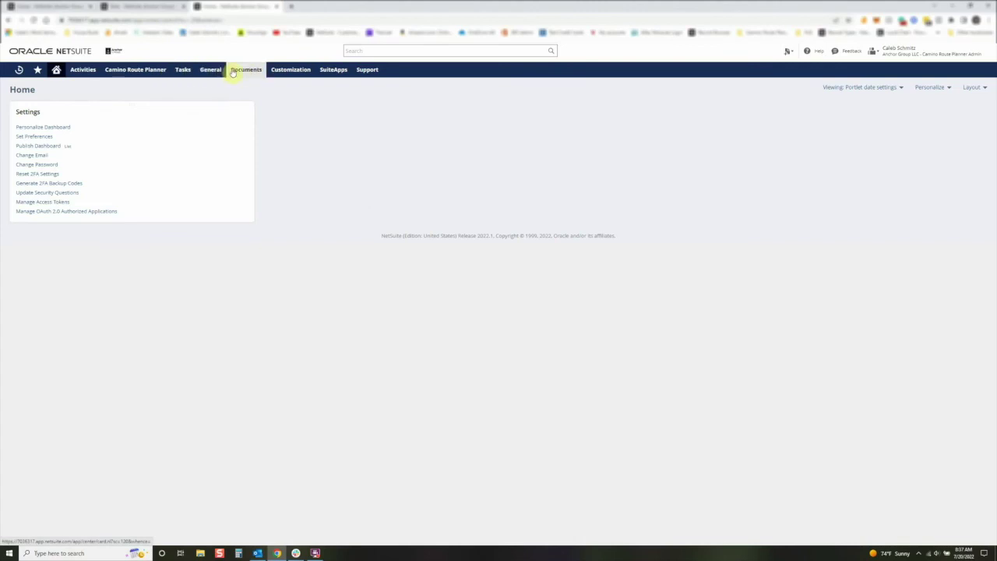
{"action": "mouse_move", "coordinate": [291, 75]}
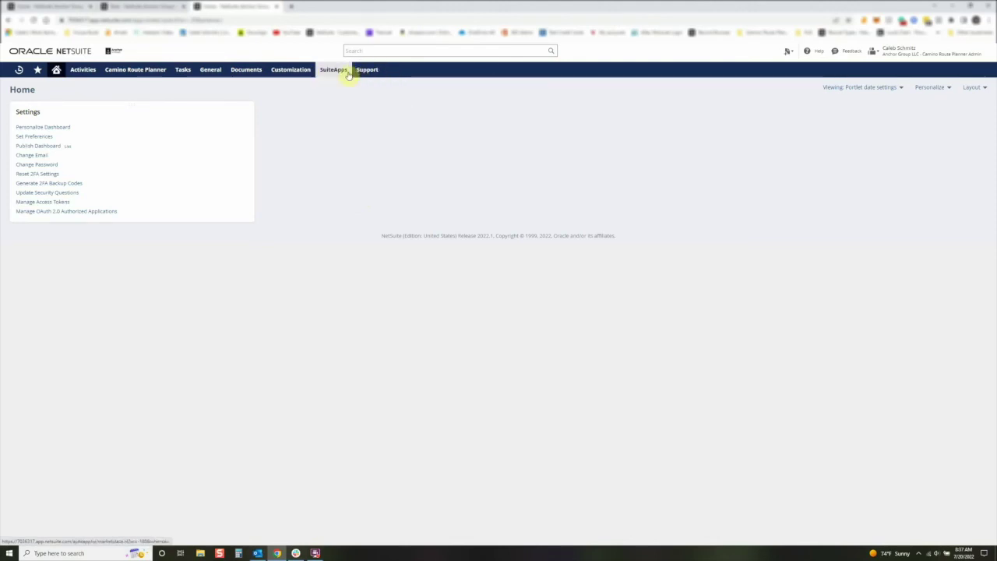
{"action": "mouse_move", "coordinate": [76, 73]}
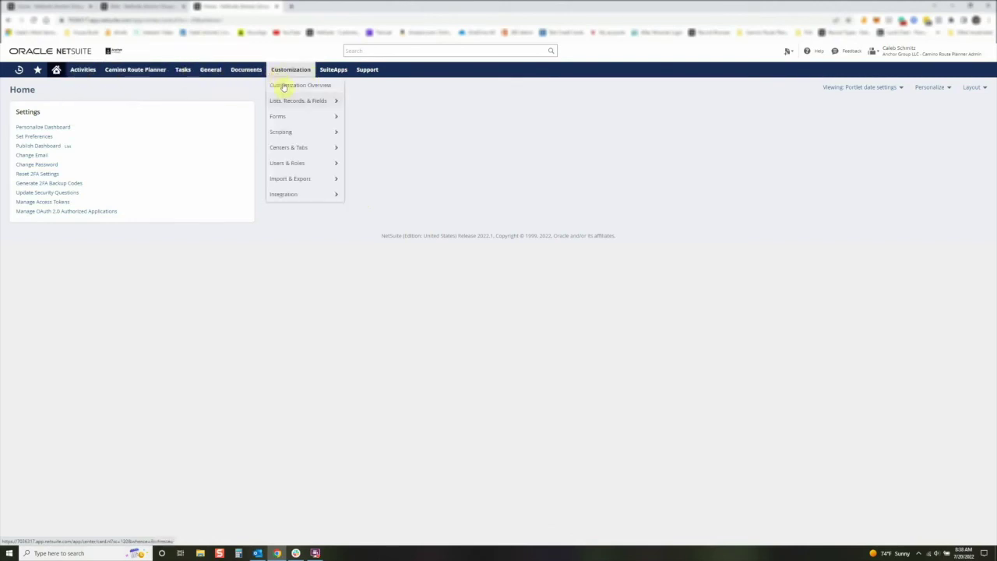
{"action": "mouse_move", "coordinate": [322, 118]}
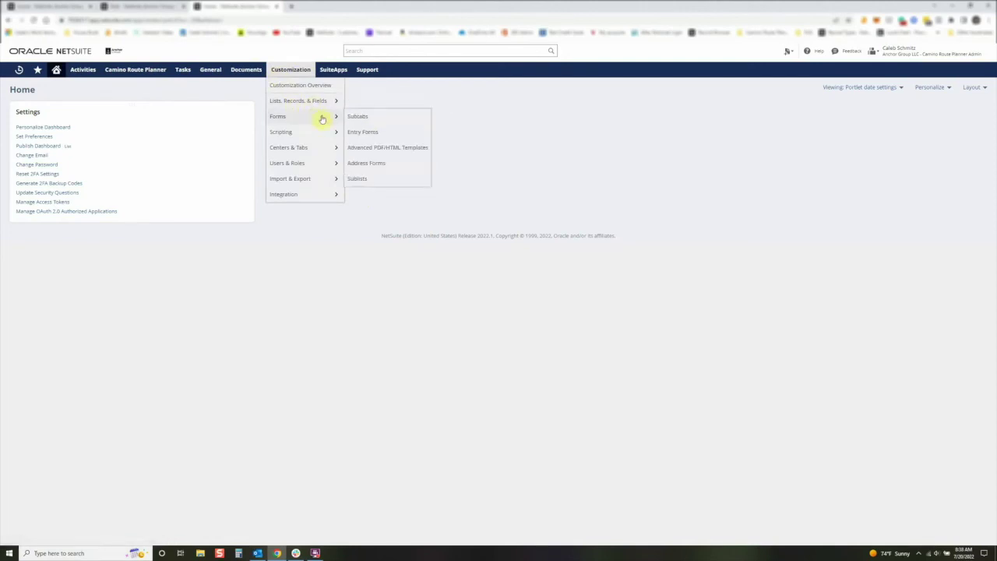
{"action": "mouse_move", "coordinate": [294, 197]}
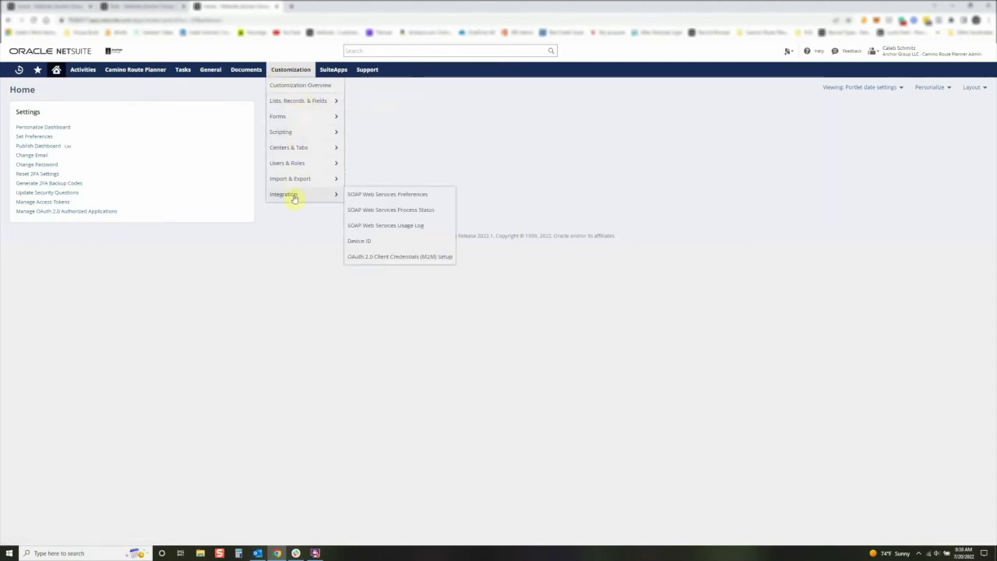
{"action": "mouse_move", "coordinate": [293, 99]}
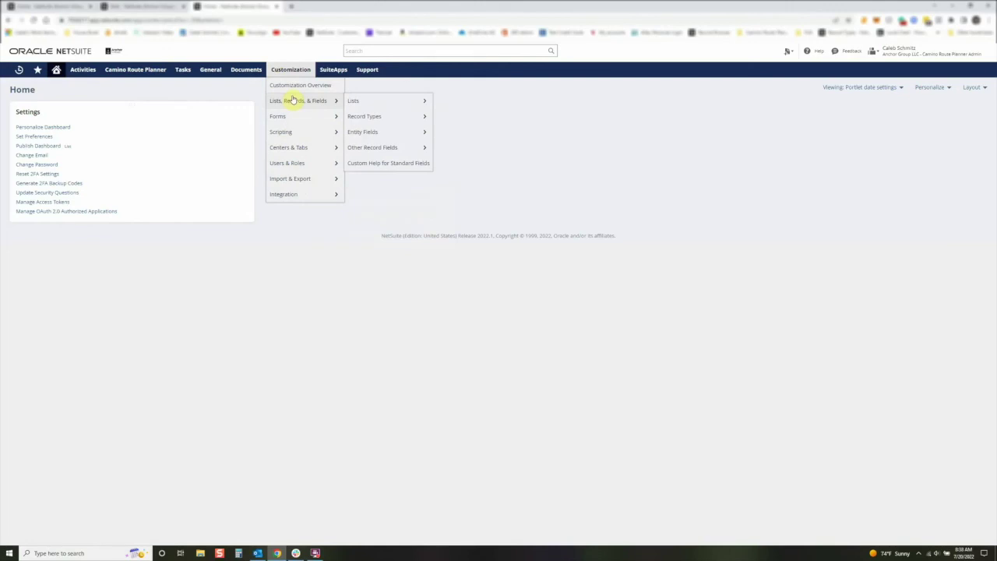